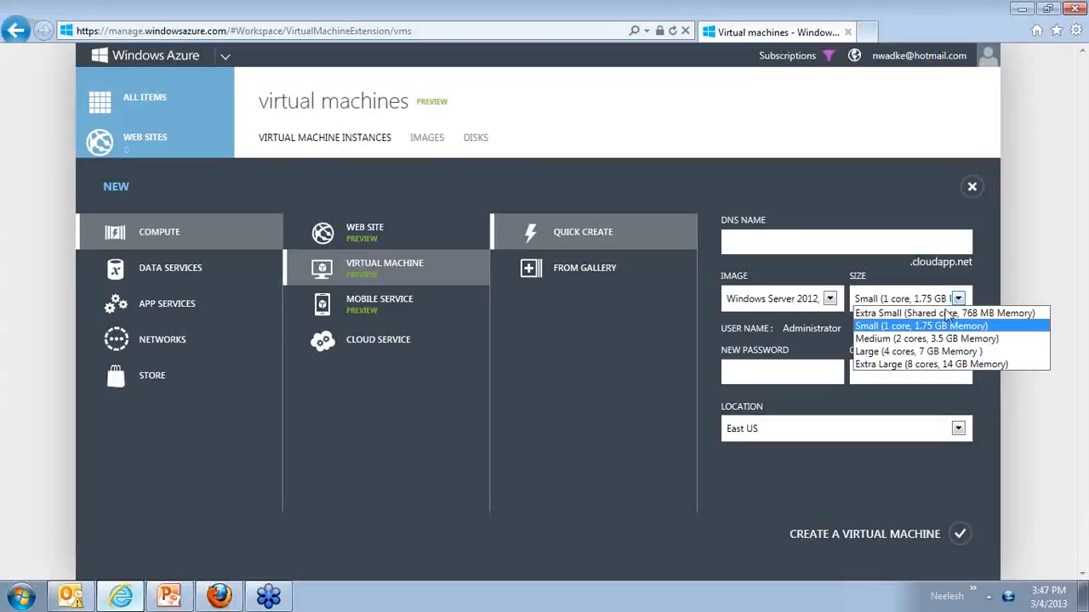
Review the virtual machine sizes offered in the quick create form.
{"action": "key", "text": "Down"}
{"action": "key", "text": "Down"}
{"action": "key", "text": "Down"}
{"action": "key", "text": "Down"}
{"action": "left_click", "coordinate": [791, 474]}
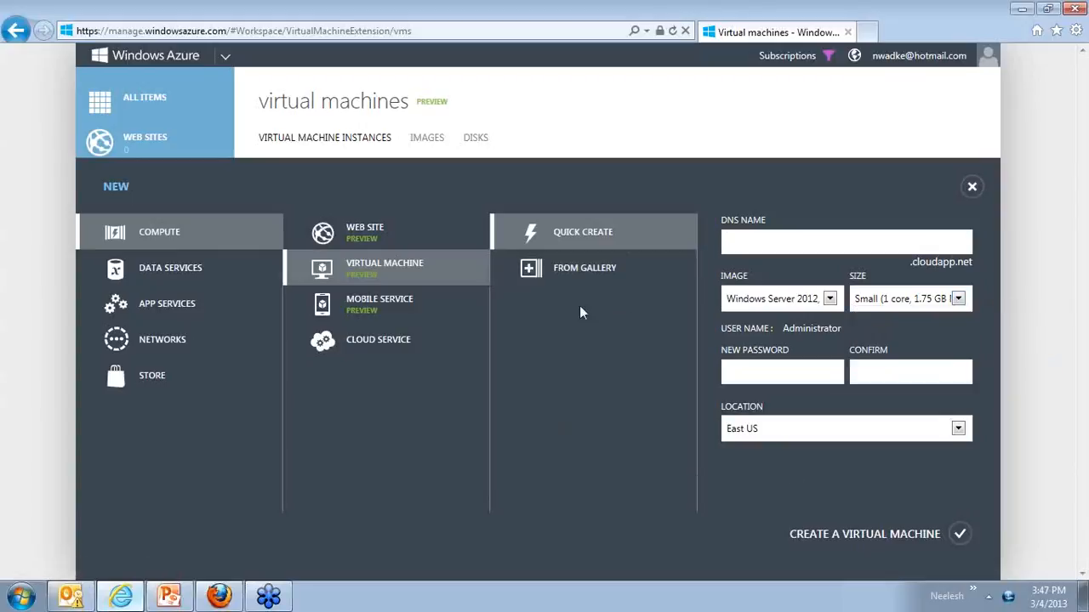
Examine the SQL Server 2012 SP1 and BizTalk Server 2013 Beta image descriptions in the virtual machine gallery and close it.
{"action": "left_click", "coordinate": [581, 275]}
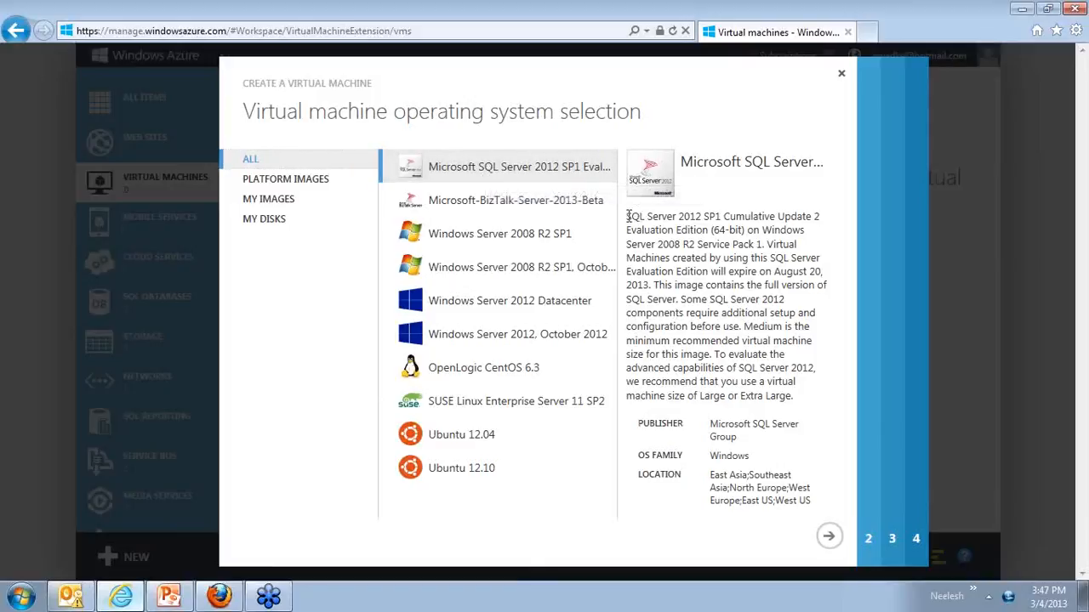
{"action": "left_click_drag", "start_coordinate": [626, 216], "coordinate": [699, 245]}
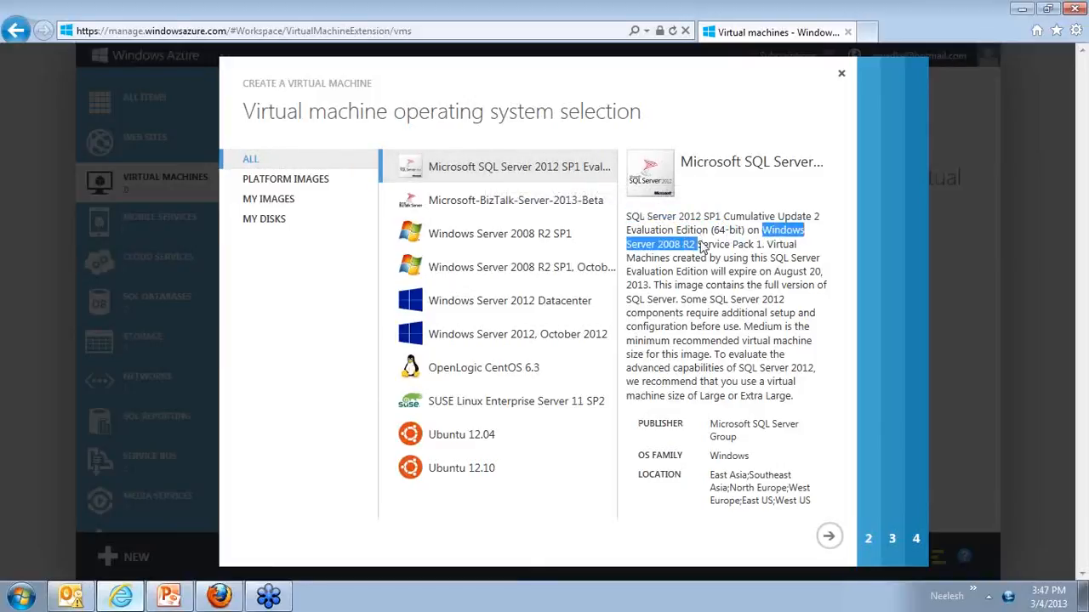
{"action": "left_click_drag", "start_coordinate": [627, 216], "coordinate": [723, 219]}
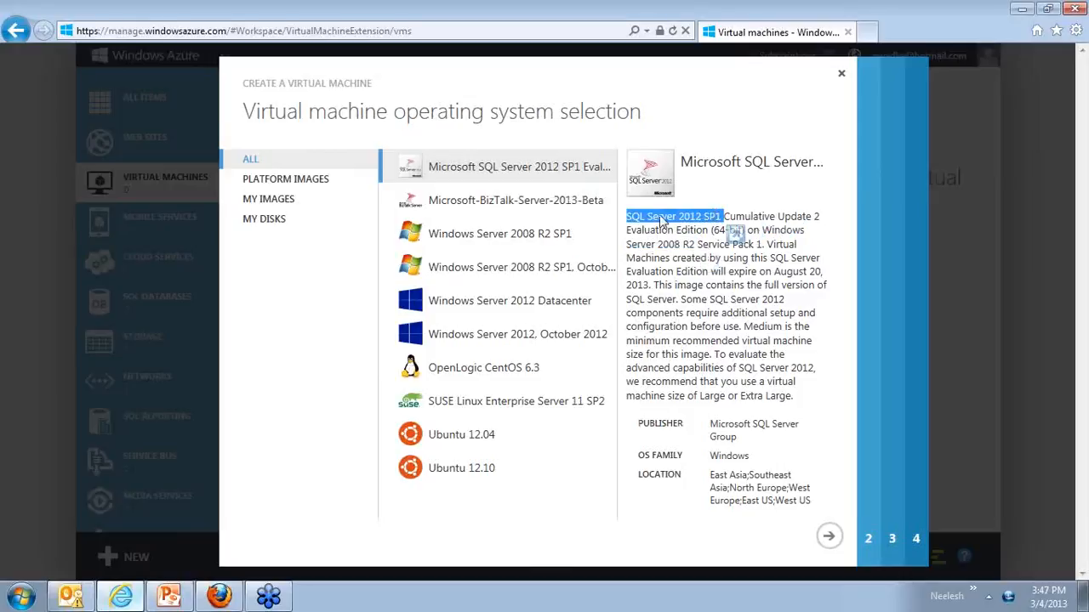
{"action": "left_click", "coordinate": [531, 201]}
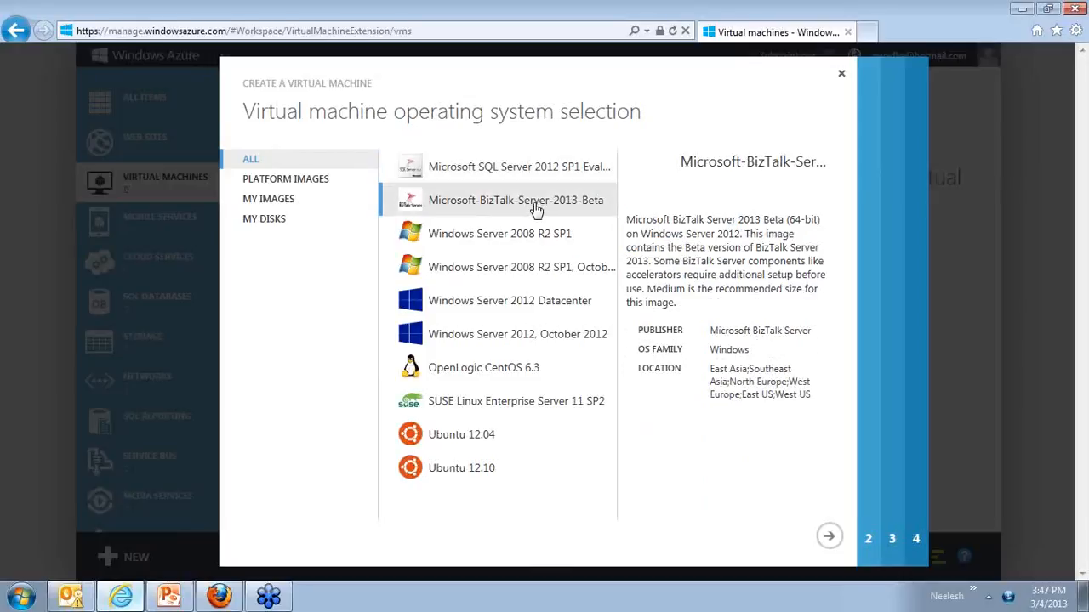
{"action": "left_click_drag", "start_coordinate": [627, 219], "coordinate": [746, 219]}
{"action": "left_click_drag", "start_coordinate": [641, 231], "coordinate": [740, 230]}
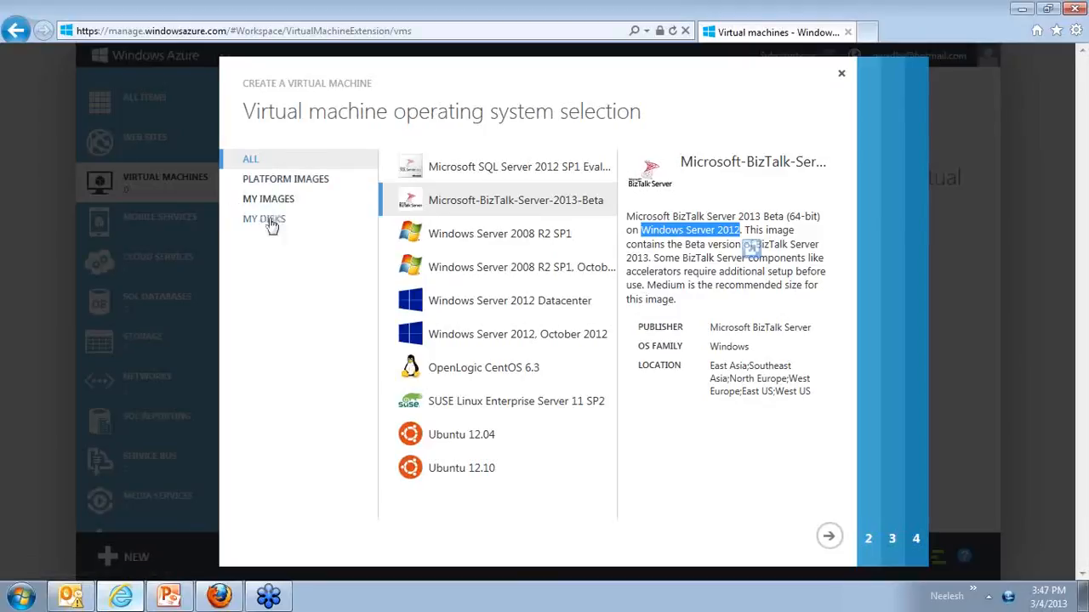
{"action": "left_click", "coordinate": [841, 76]}
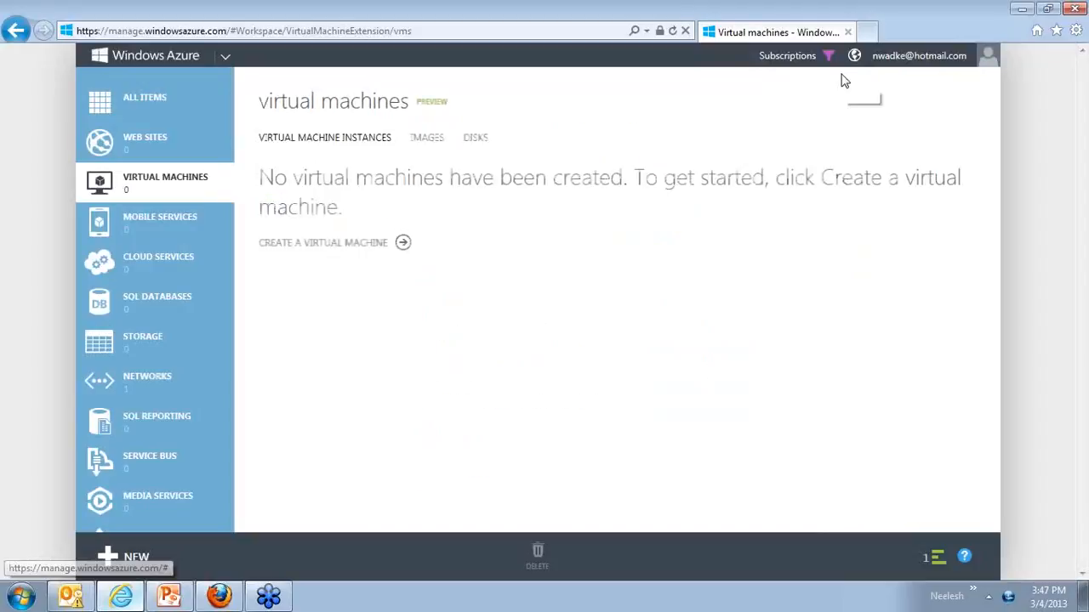
Browse the VM Depot images, examine the Apache/2.2.12 on SUSE description, and close the image chooser.
{"action": "left_click", "coordinate": [427, 139]}
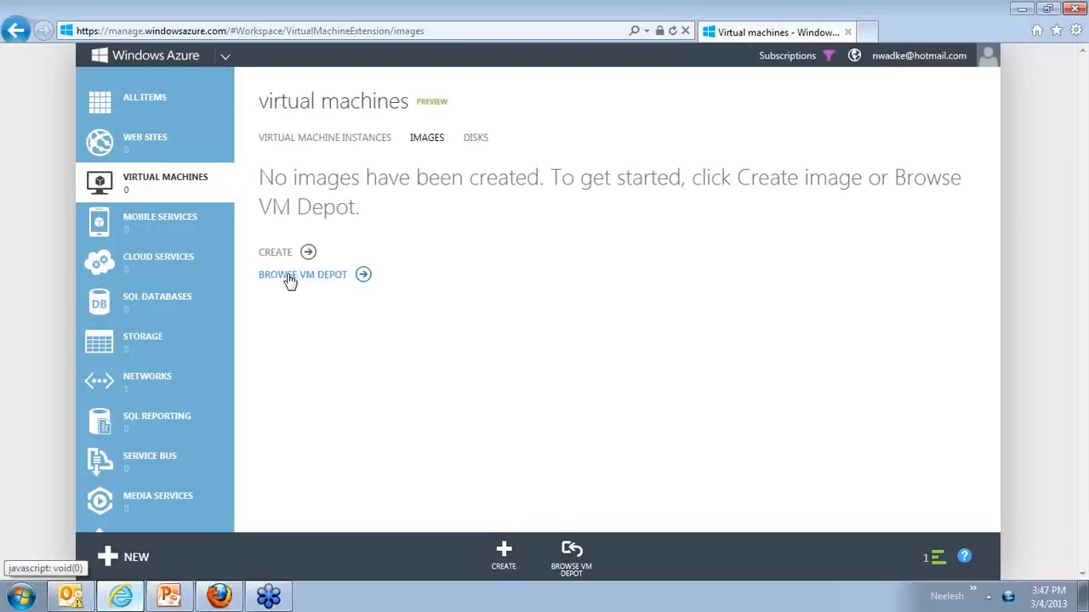
{"action": "left_click", "coordinate": [328, 281]}
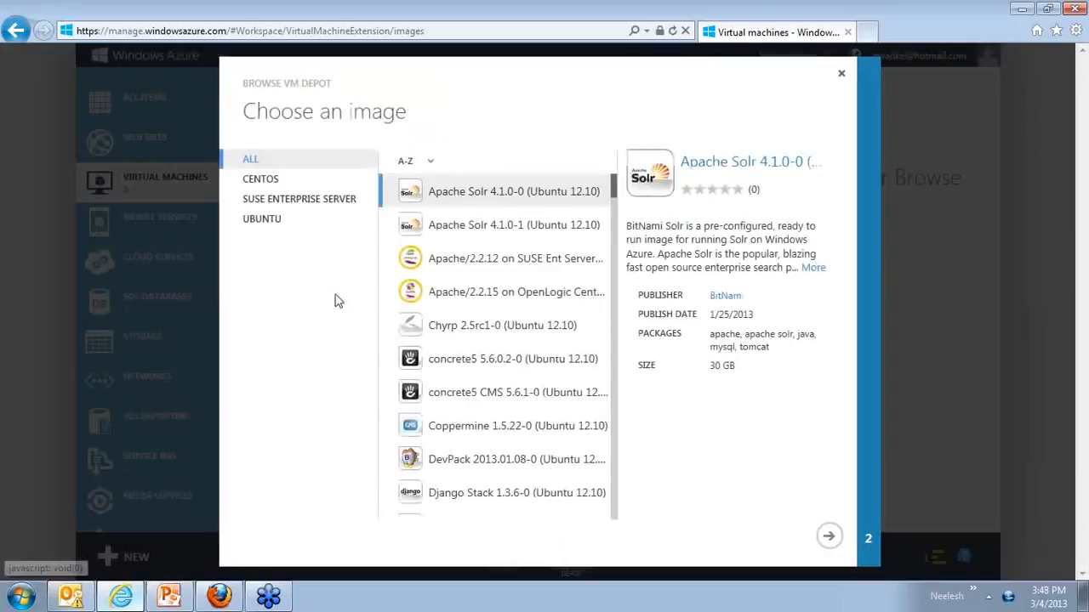
{"action": "left_click_drag", "start_coordinate": [614, 193], "coordinate": [619, 167]}
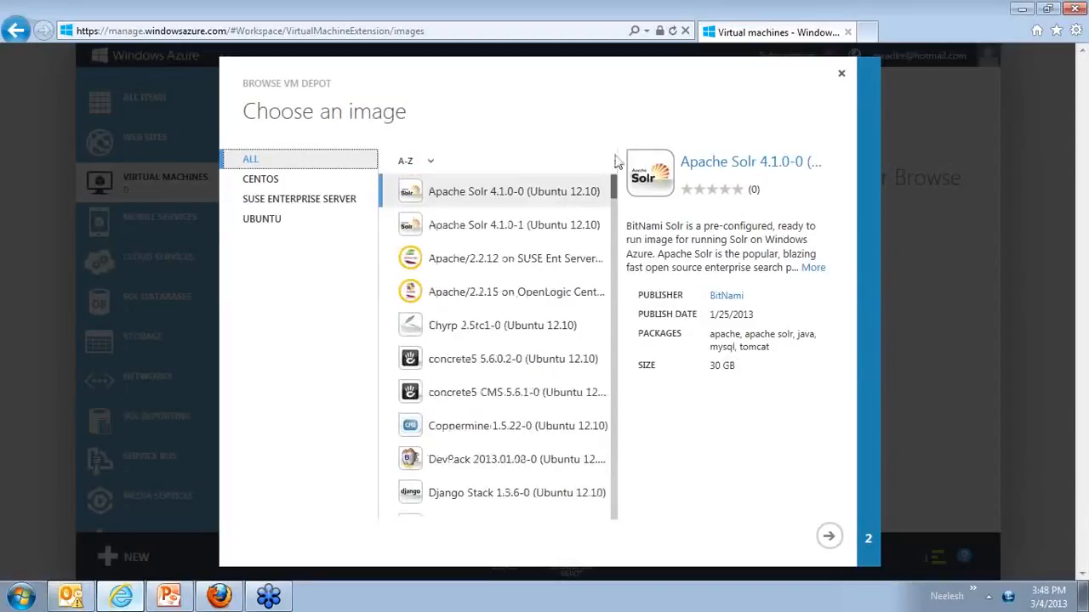
{"action": "left_click", "coordinate": [487, 267]}
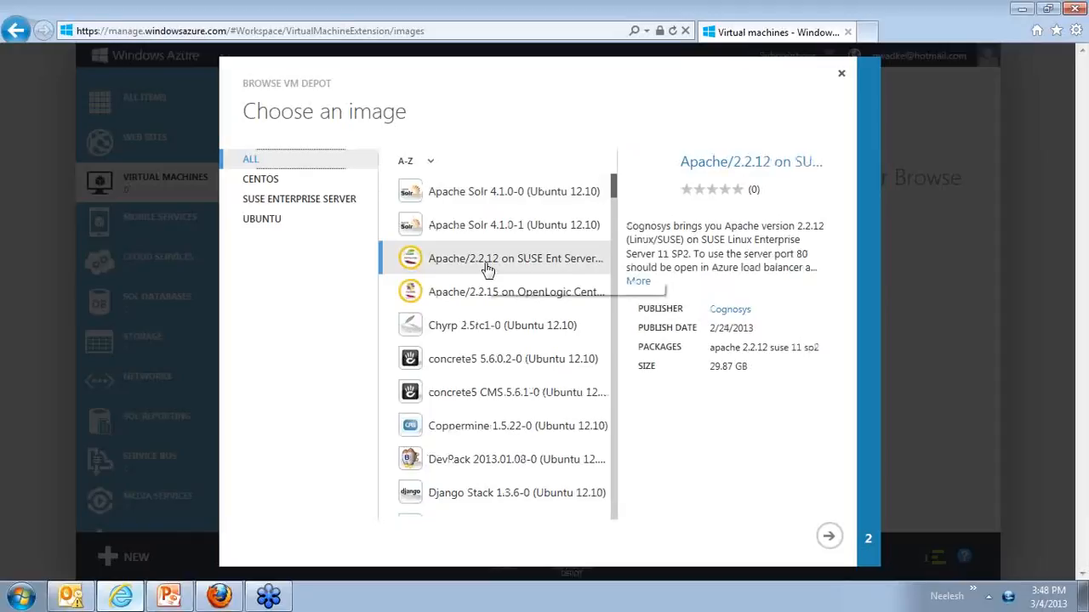
{"action": "left_click_drag", "start_coordinate": [725, 226], "coordinate": [802, 227]}
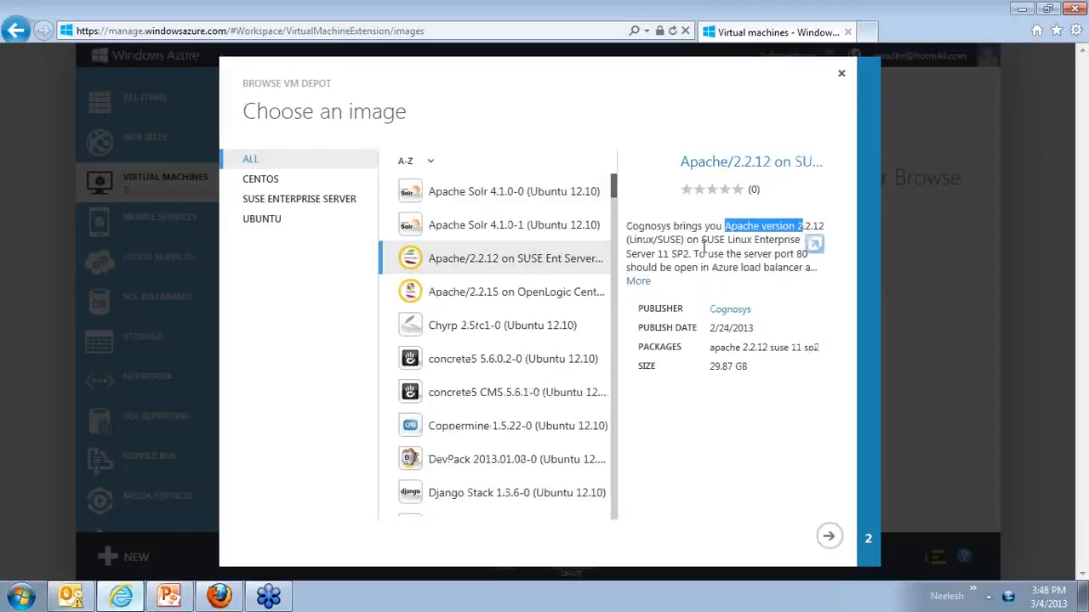
{"action": "left_click_drag", "start_coordinate": [636, 240], "coordinate": [648, 242]}
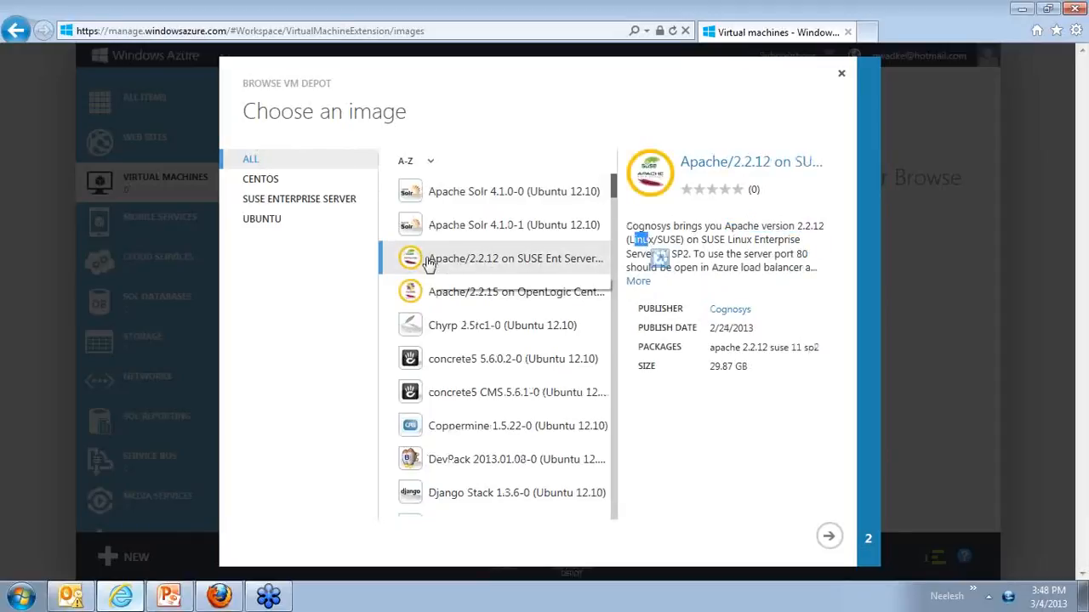
{"action": "left_click", "coordinate": [841, 75]}
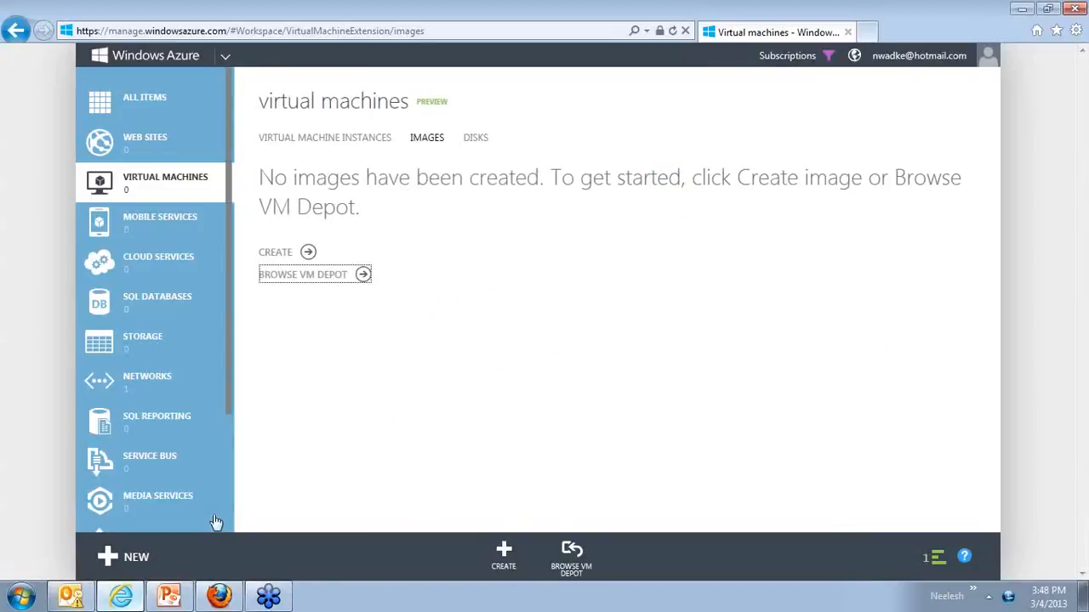
Start a new virtual machine from the gallery using the Windows Server 2008 R2 SP1 image and proceed to its configuration.
{"action": "left_click", "coordinate": [134, 561]}
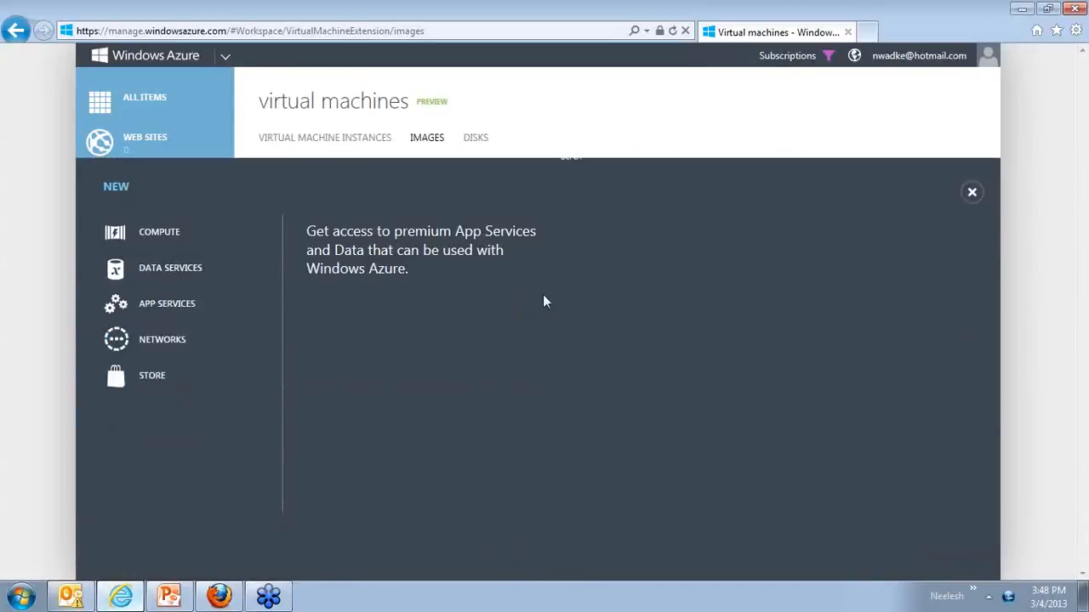
{"action": "left_click", "coordinate": [576, 269]}
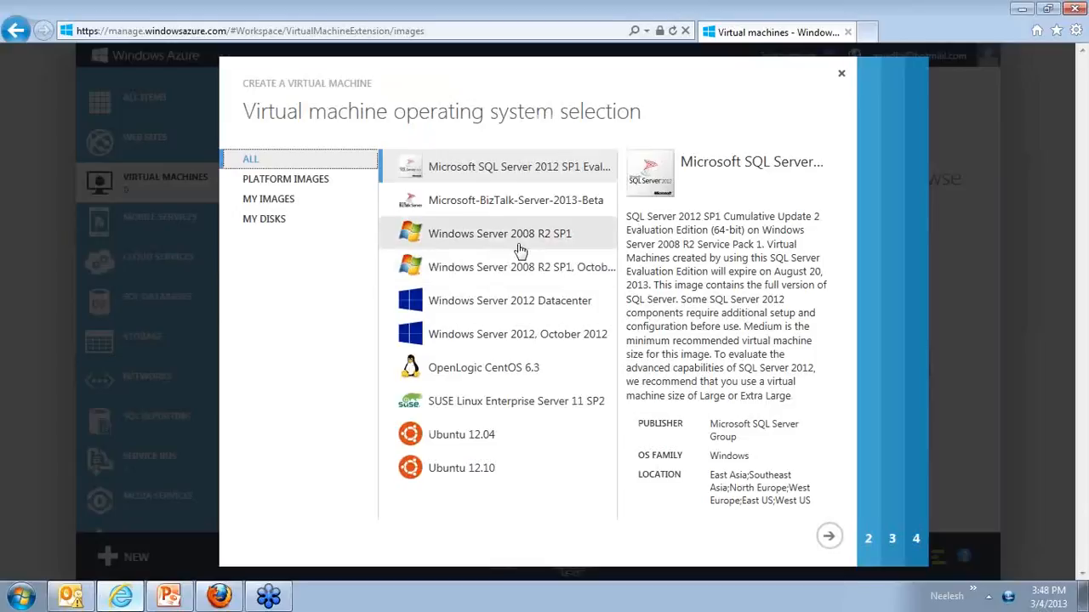
{"action": "left_click", "coordinate": [518, 236]}
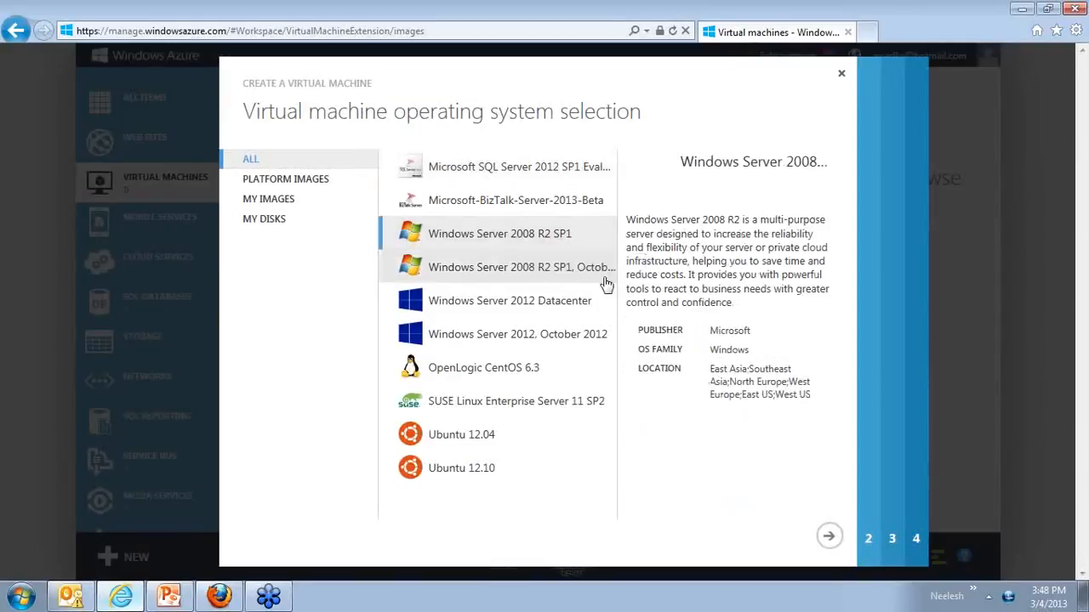
{"action": "left_click", "coordinate": [826, 548]}
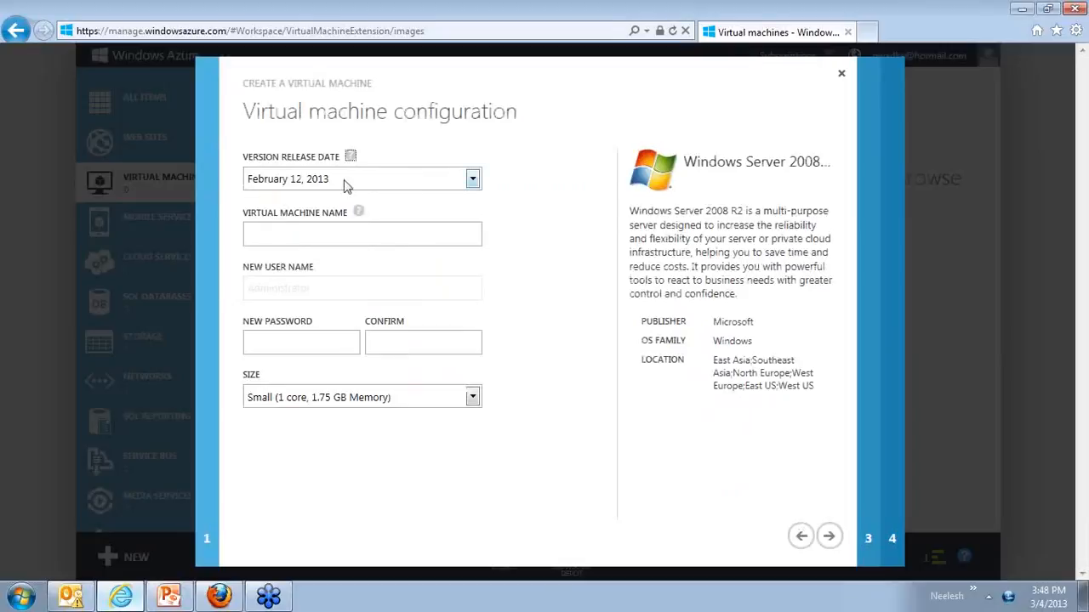
Select the February 12, 2013 version release date and name the virtual machine NWVM01.
{"action": "left_click", "coordinate": [472, 180]}
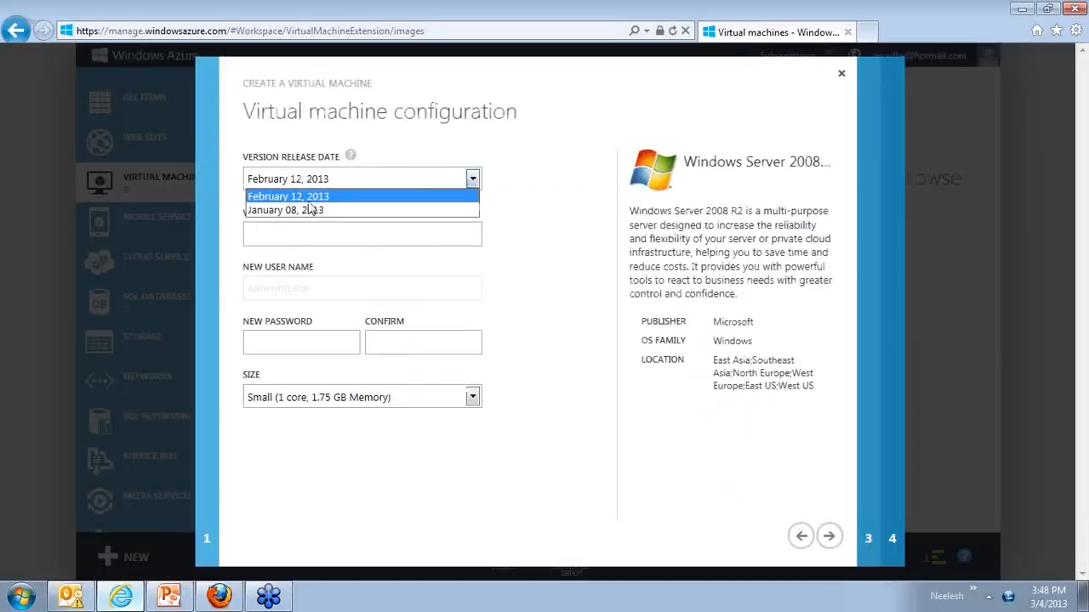
{"action": "left_click", "coordinate": [340, 201]}
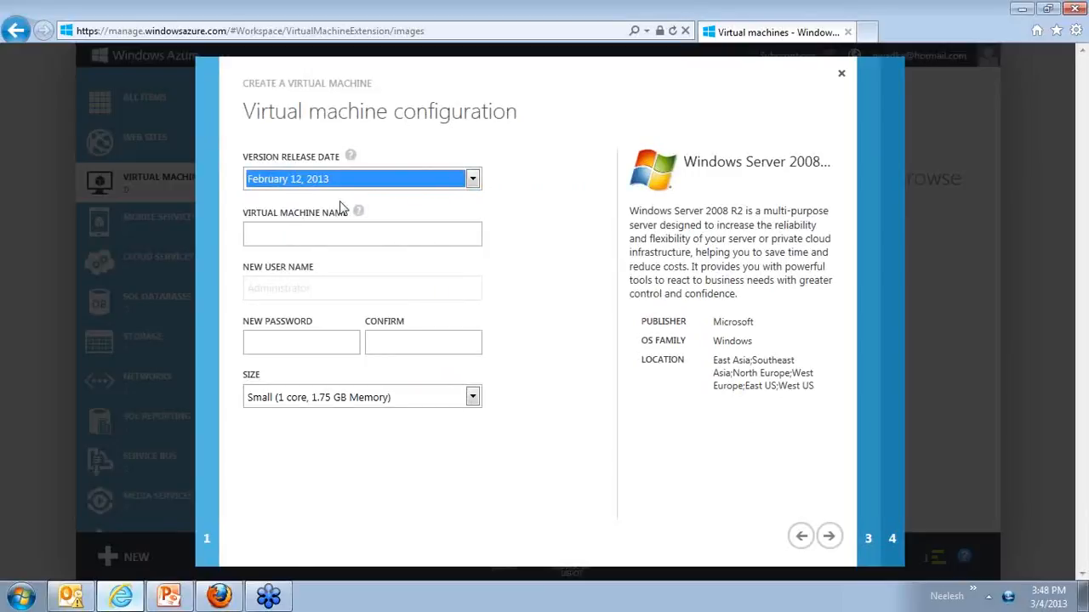
{"action": "left_click", "coordinate": [383, 240]}
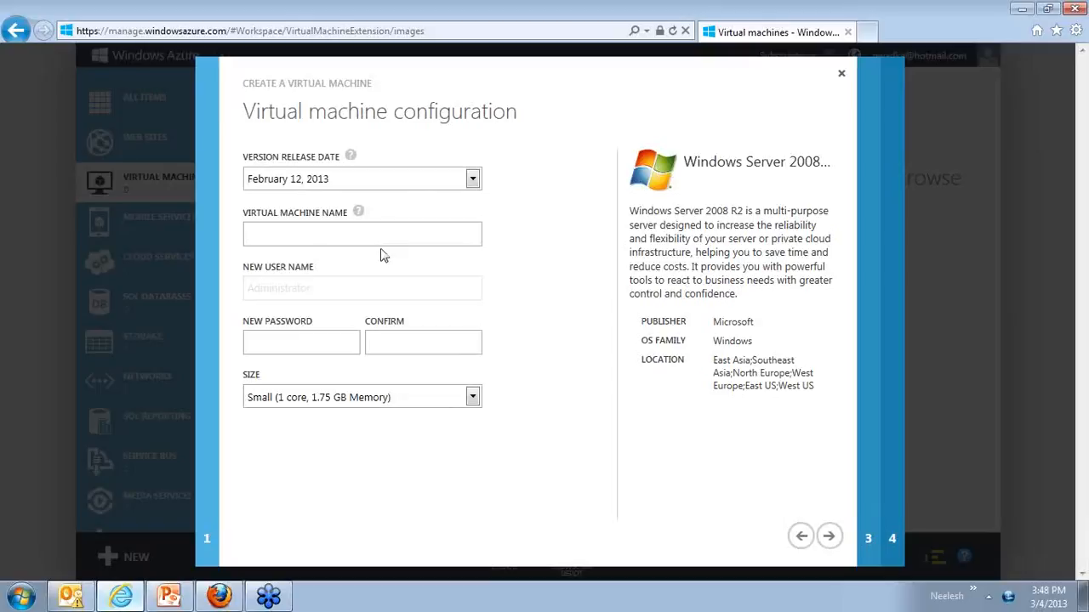
{"action": "type", "text": "NWVM01"}
Enter and confirm the new administrator password for the virtual machine.
{"action": "left_click", "coordinate": [325, 349]}
{"action": "type", "text": "••••••••••"}
{"action": "key", "text": "Tab"}
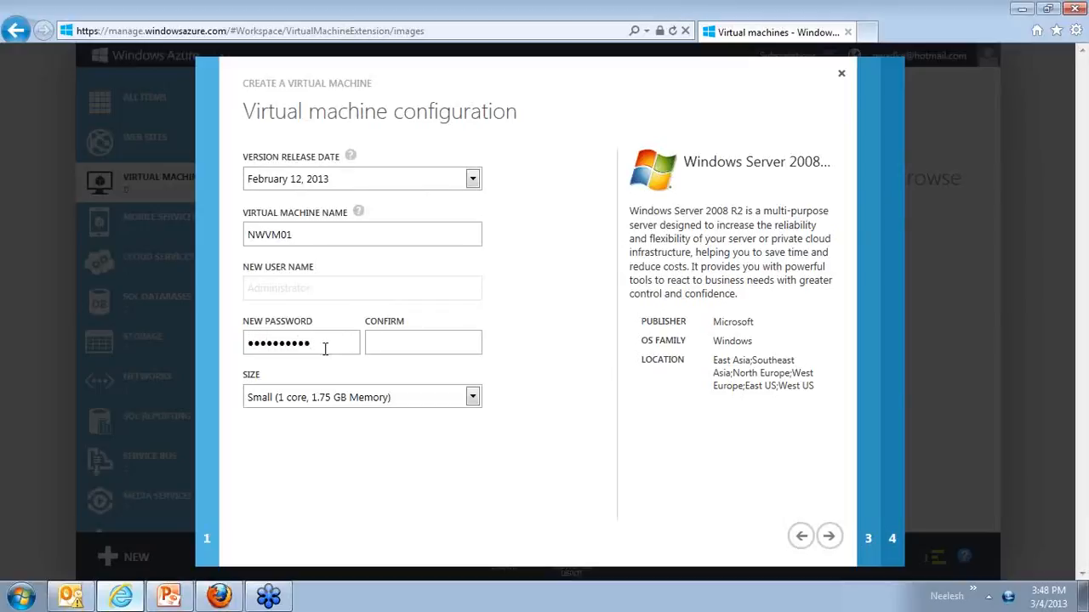
{"action": "type", "text": "••••••••••"}
Select the Small (1 core, 1.75 GB Memory) size and proceed to the virtual machine mode settings.
{"action": "left_click", "coordinate": [473, 398]}
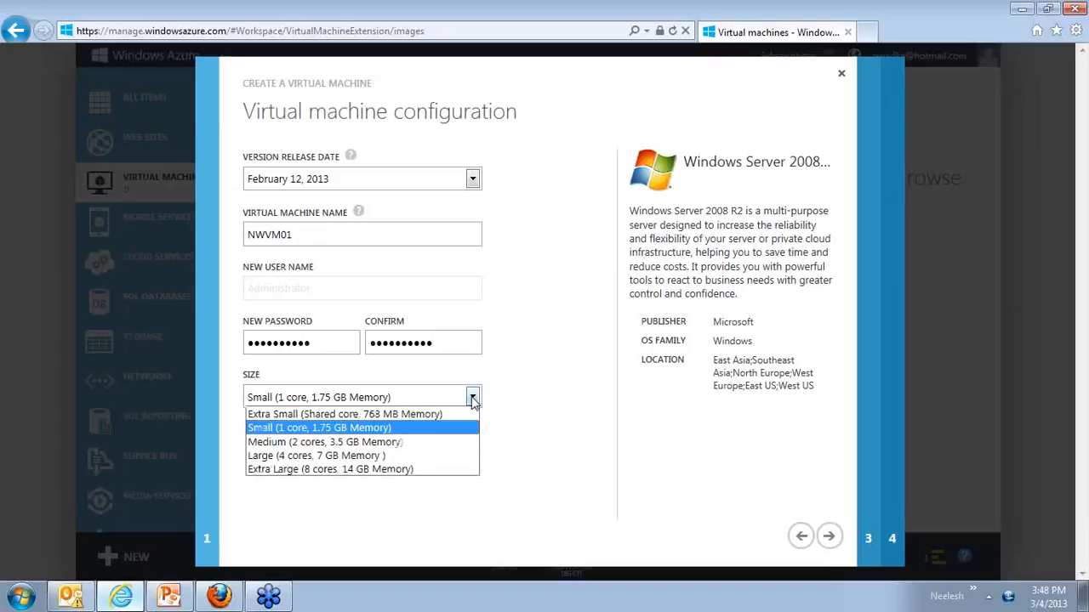
{"action": "left_click", "coordinate": [397, 429]}
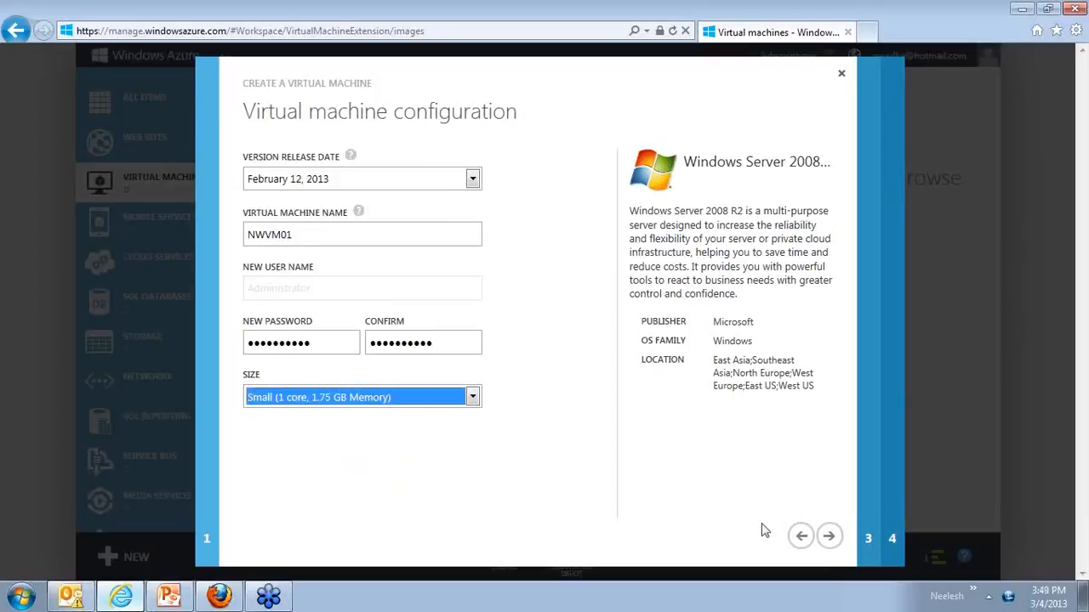
{"action": "left_click", "coordinate": [829, 536]}
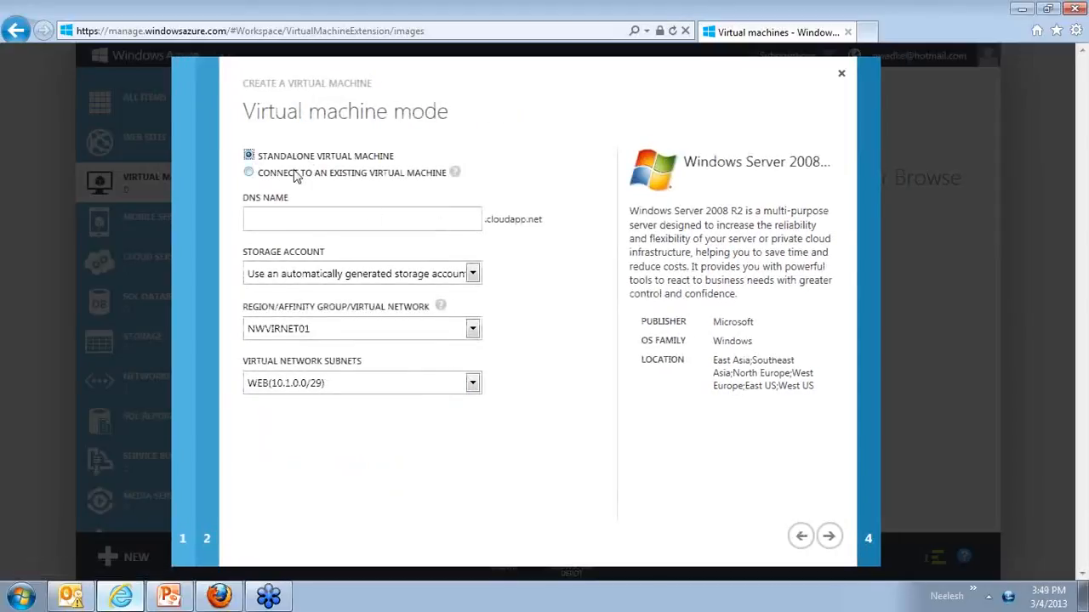
Read the help on connecting to an existing virtual machine and return to standalone mode.
{"action": "left_click", "coordinate": [249, 173]}
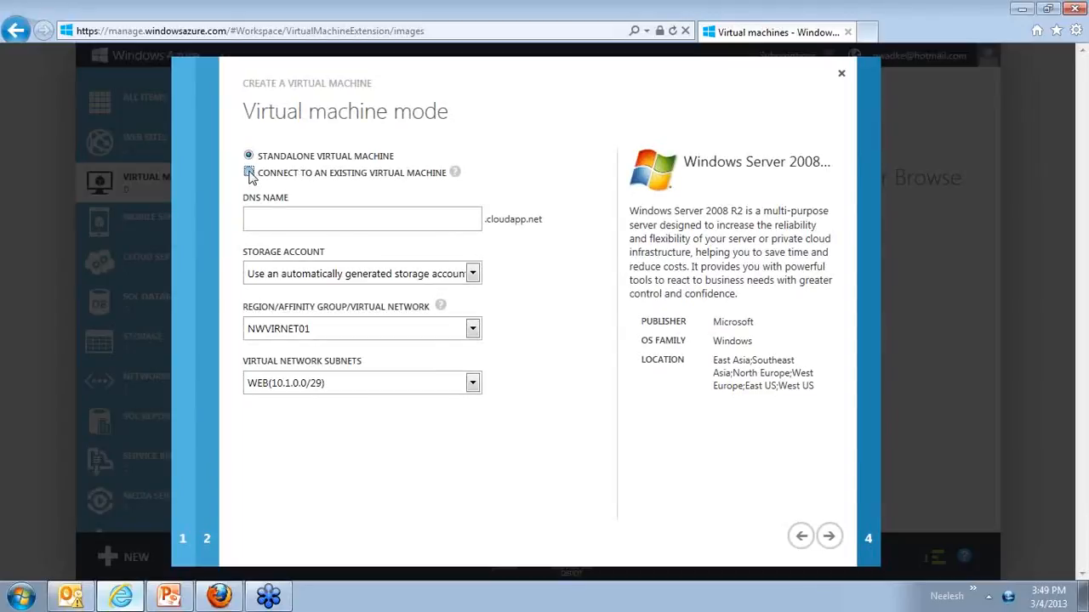
{"action": "mouse_move", "coordinate": [455, 175]}
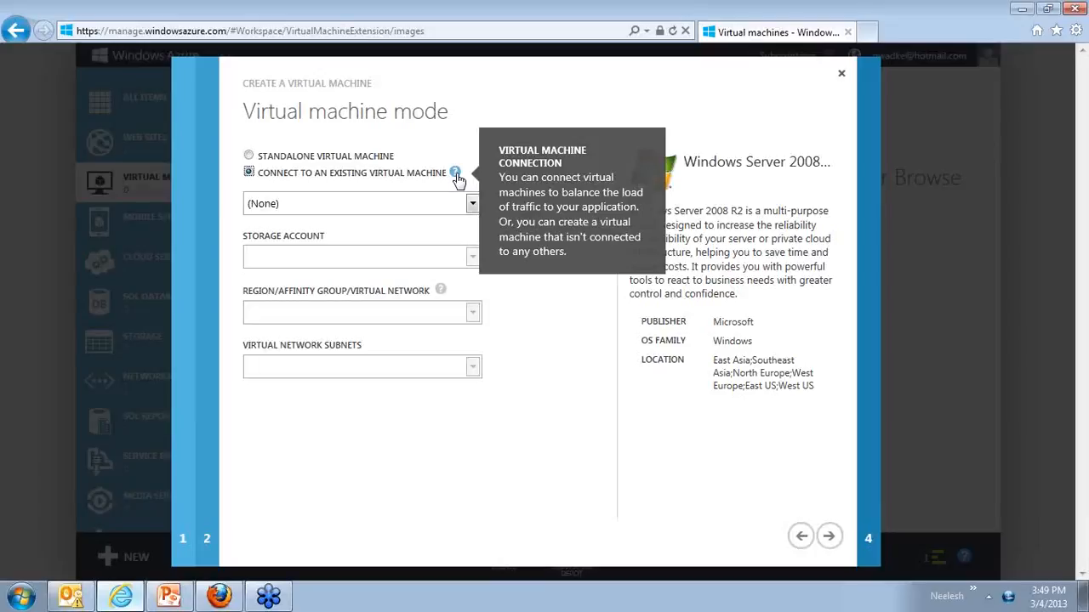
{"action": "left_click", "coordinate": [248, 156]}
Set the virtual machine's DNS name to NWVM01 under cloudapp.net.
{"action": "left_click", "coordinate": [385, 219]}
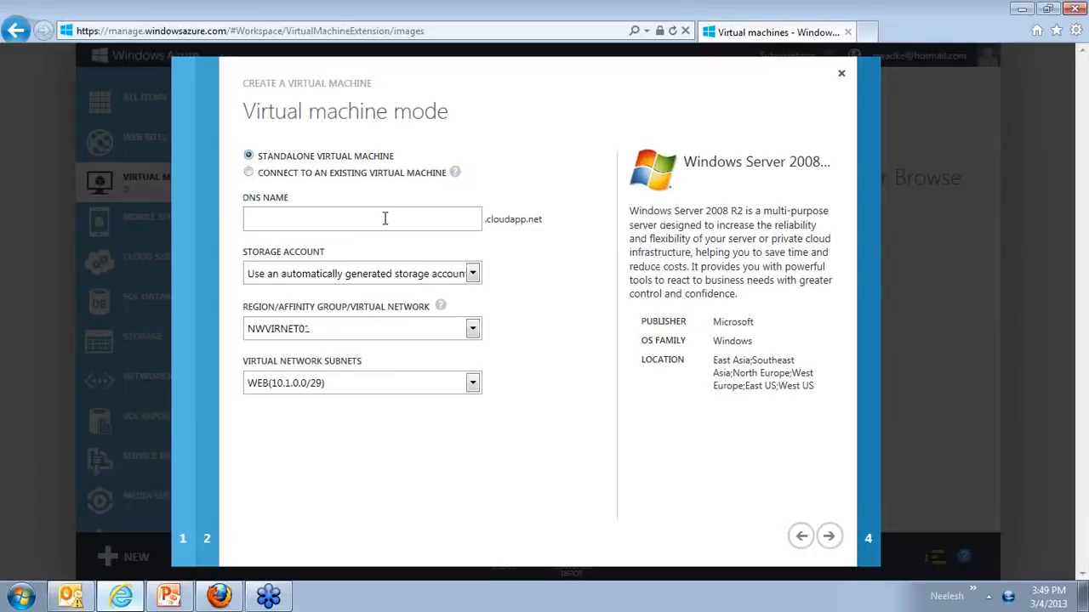
{"action": "type", "text": "NWVM01"}
{"action": "left_click_drag", "start_coordinate": [246, 219], "coordinate": [526, 218]}
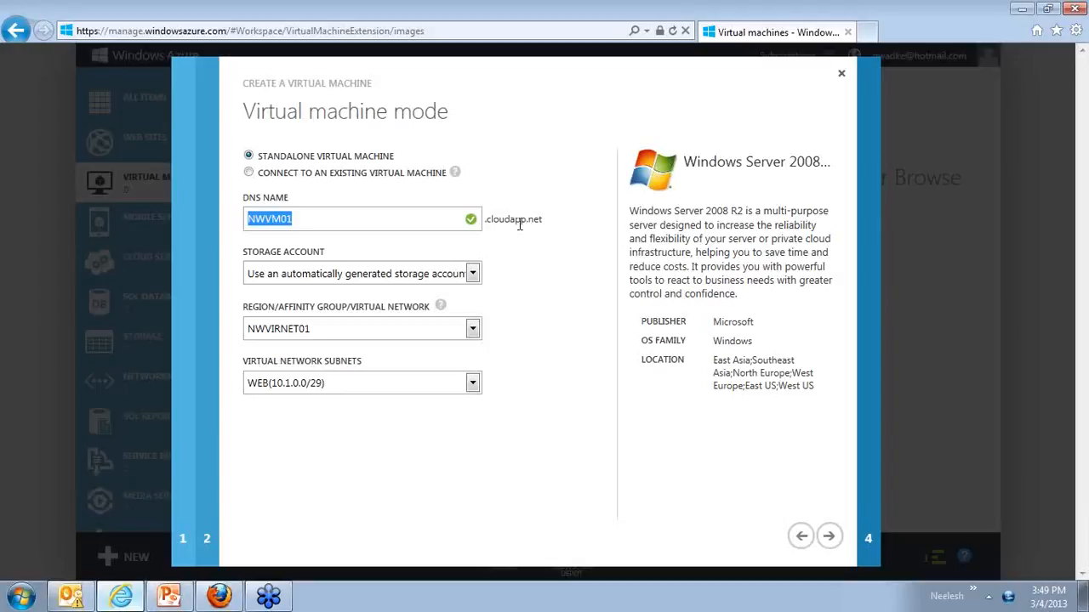
Choose an automatically generated storage account for the virtual machine.
{"action": "left_click", "coordinate": [480, 274]}
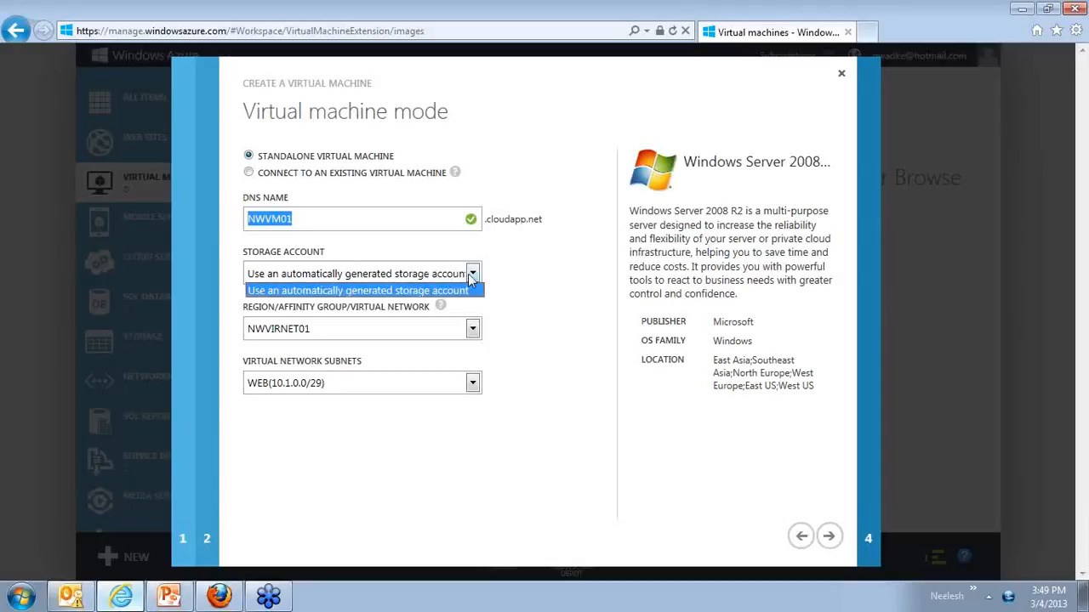
{"action": "left_click", "coordinate": [339, 288]}
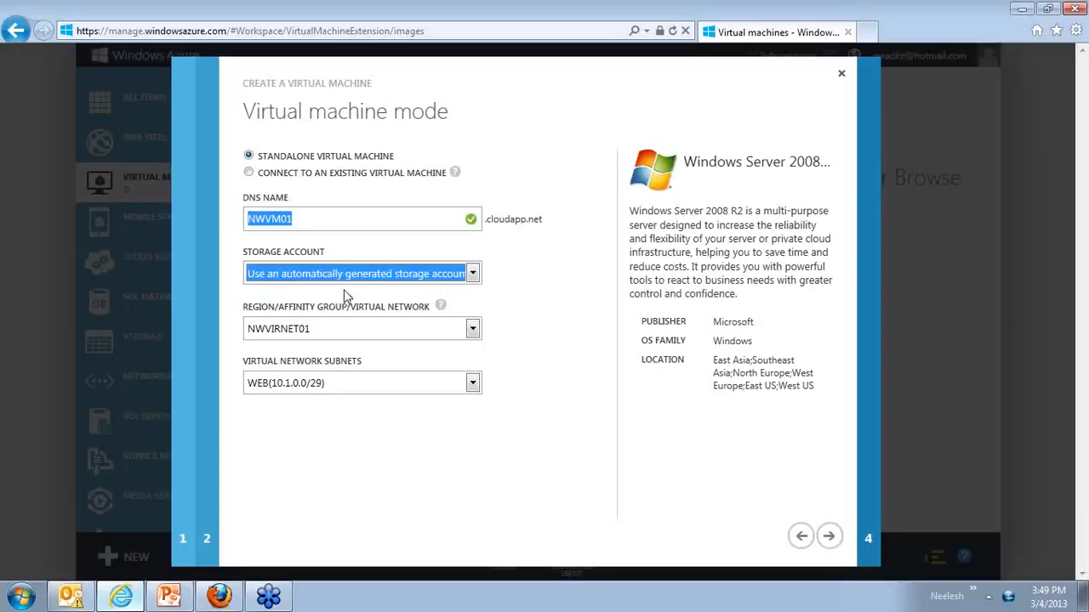
{"action": "left_click", "coordinate": [473, 273]}
{"action": "left_click", "coordinate": [473, 273]}
Assign the virtual machine to the NWVIRNET01 virtual network and the WEB(10.1.0.0/29) subnet.
{"action": "left_click", "coordinate": [473, 330]}
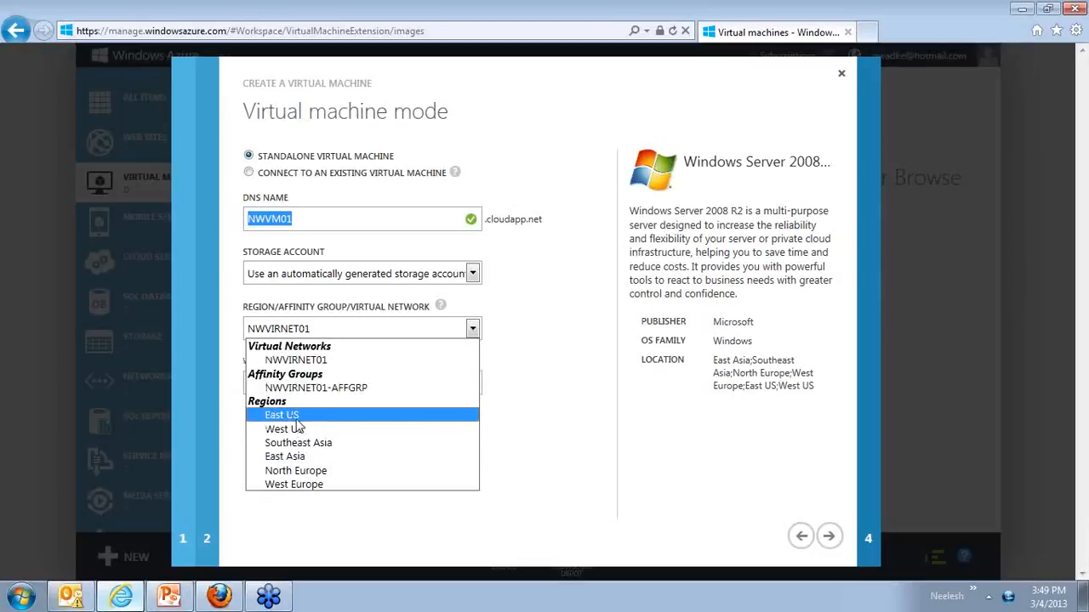
{"action": "left_click", "coordinate": [308, 361]}
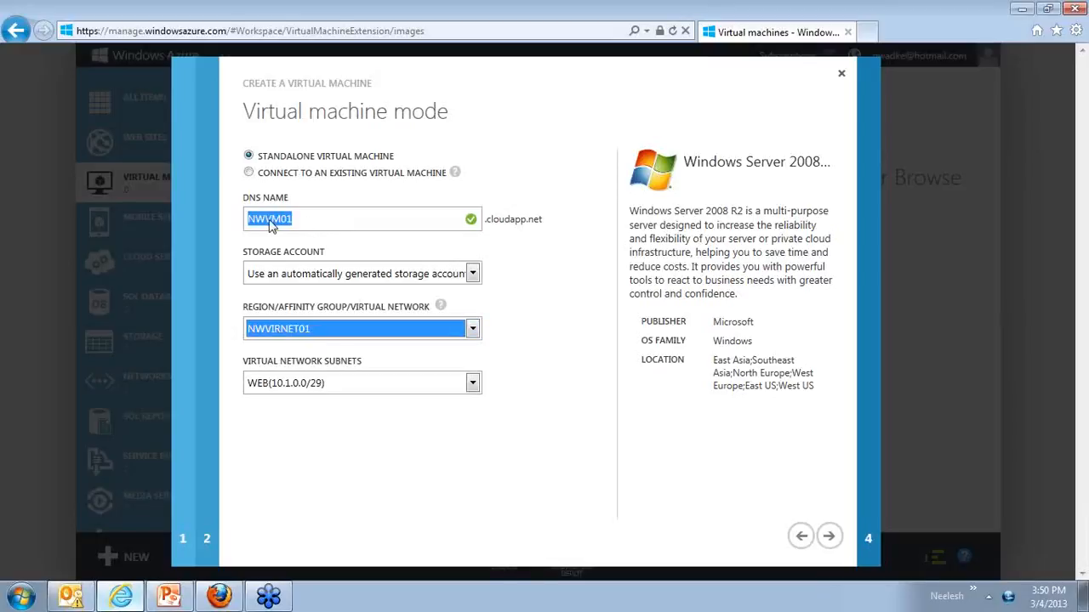
{"action": "left_click", "coordinate": [472, 385]}
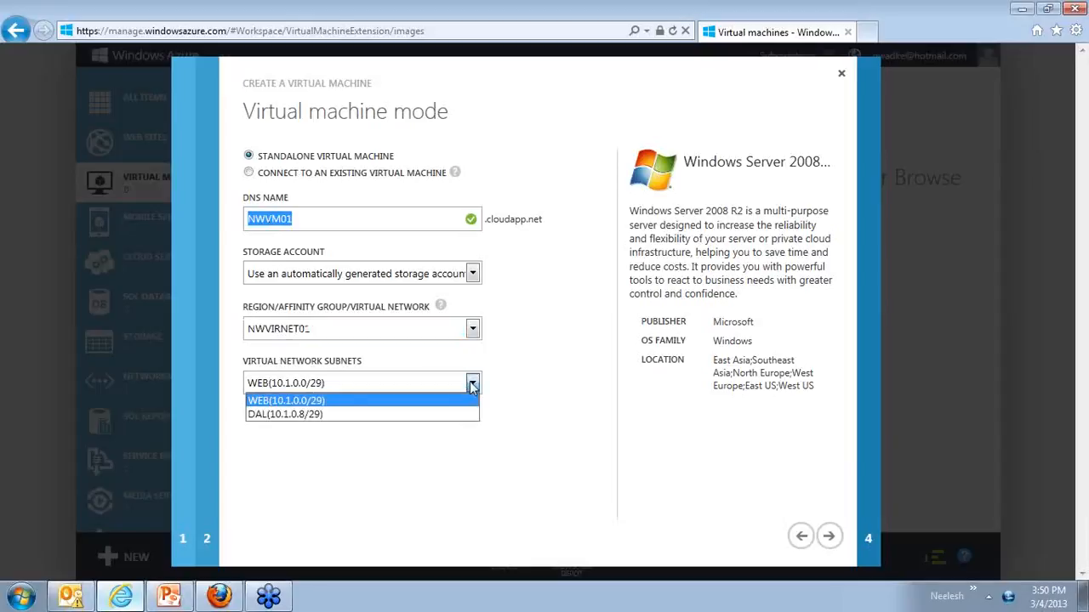
{"action": "left_click", "coordinate": [310, 406]}
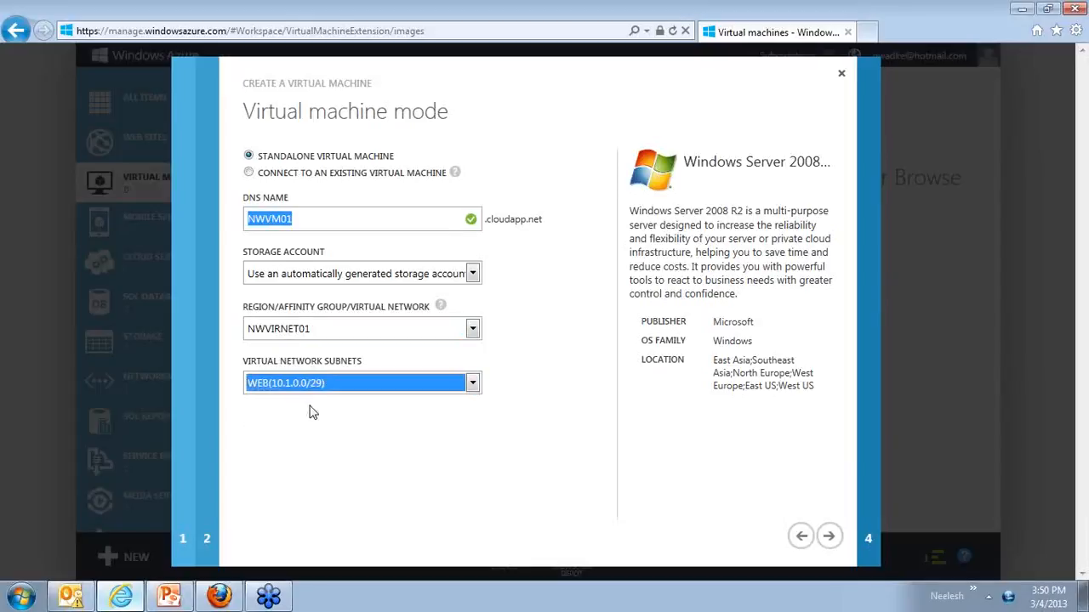
Create an availability set named NWAVA01 for the virtual machine and submit the machine for creation.
{"action": "left_click", "coordinate": [829, 537]}
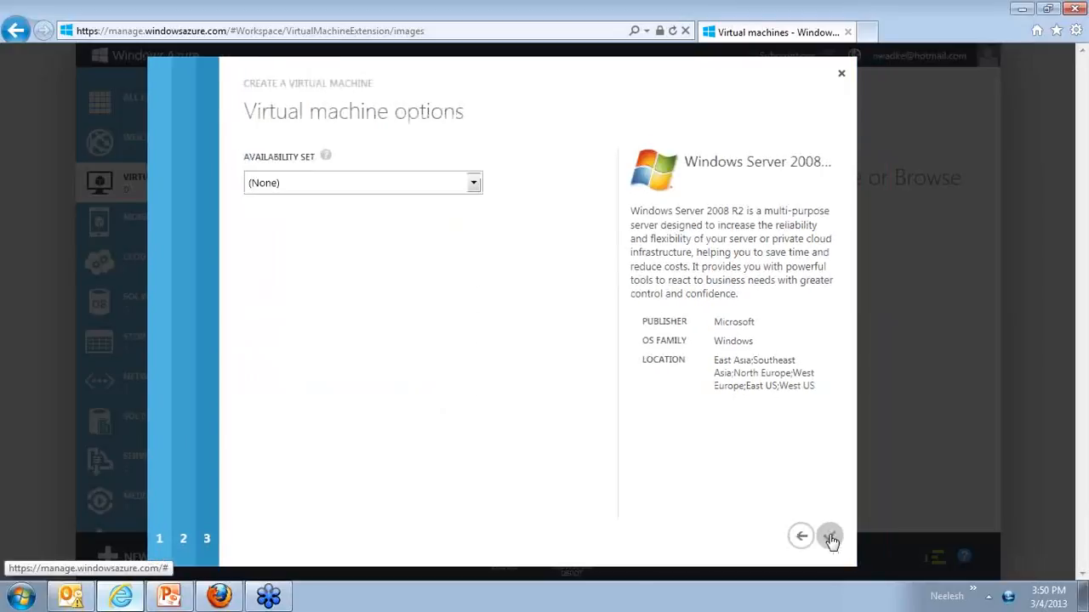
{"action": "left_click", "coordinate": [470, 183]}
{"action": "left_click", "coordinate": [385, 217]}
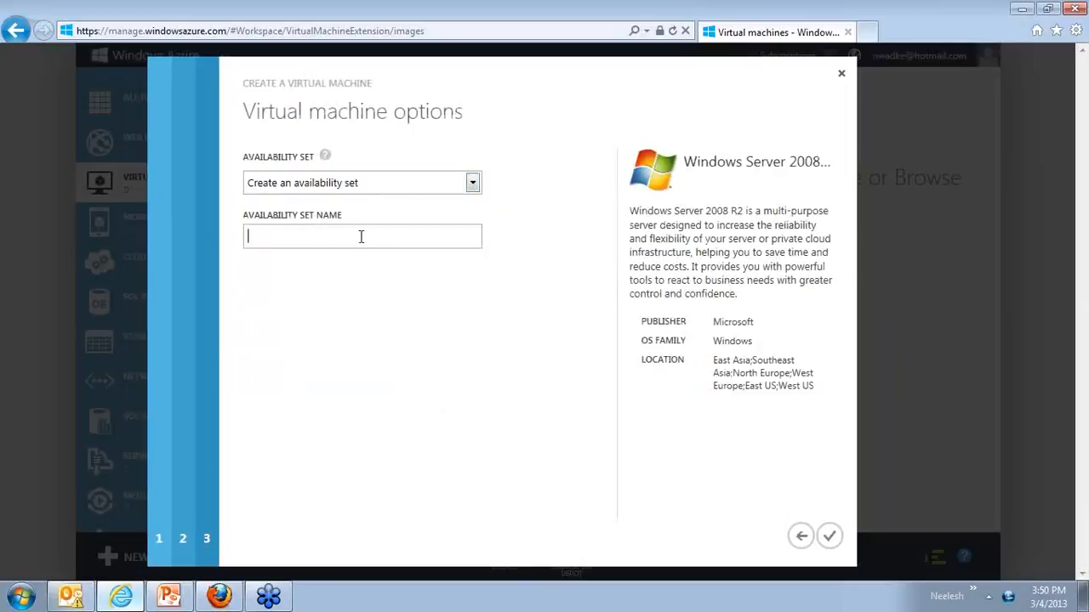
{"action": "type", "text": "NW"}
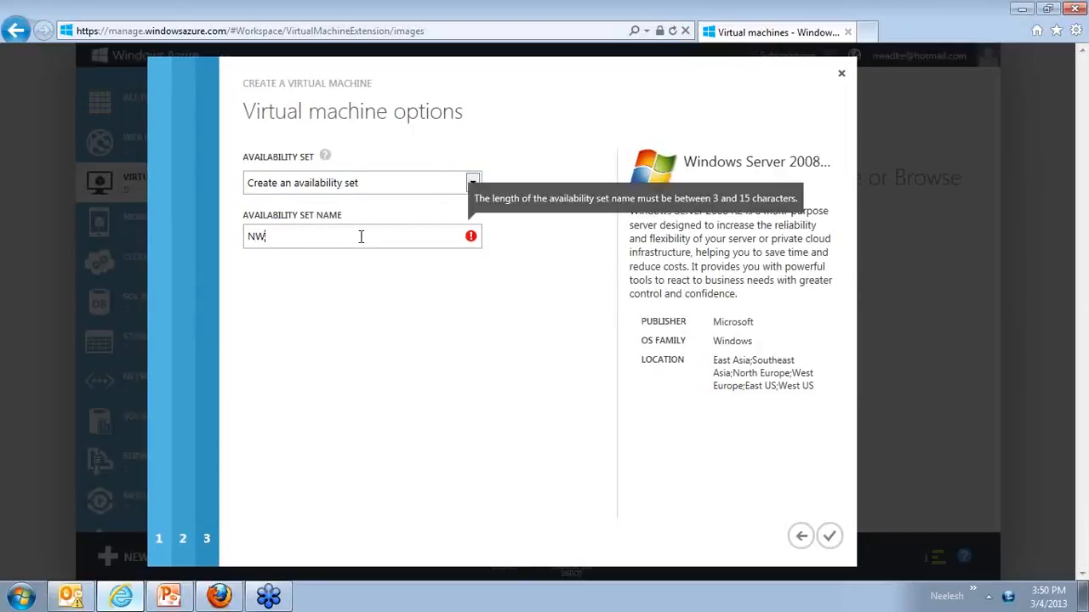
{"action": "type", "text": "AVA01"}
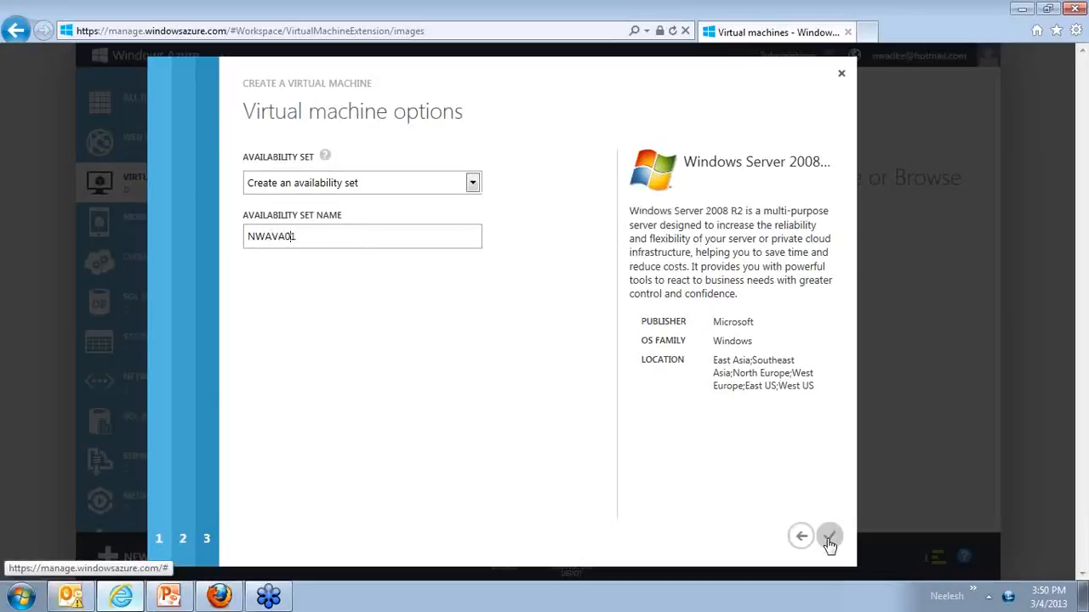
{"action": "left_click", "coordinate": [829, 537]}
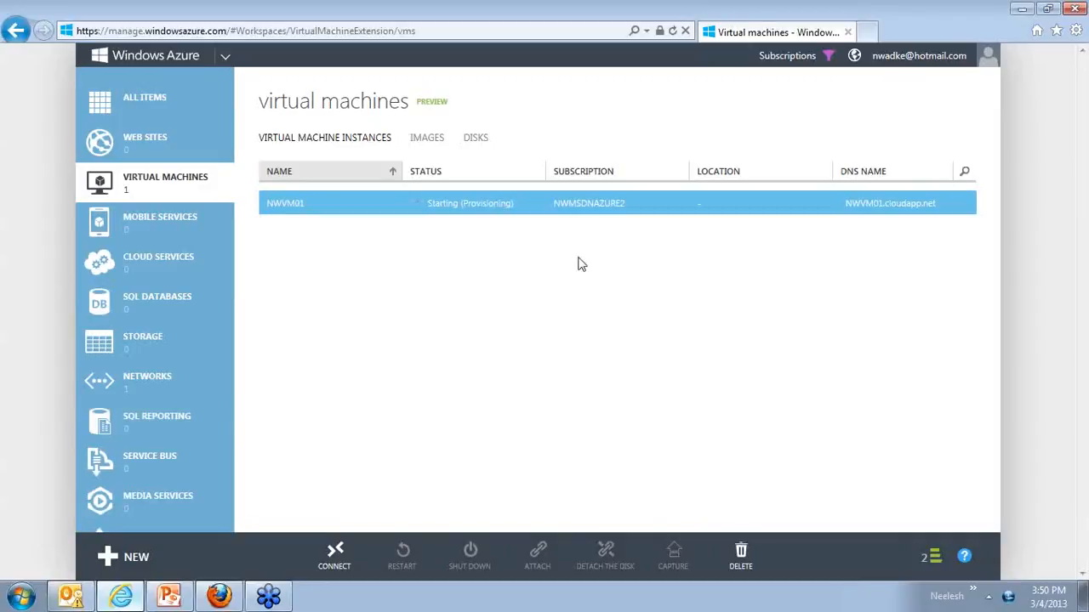
Check the list of virtual machine disks and return to the virtual machine instances.
{"action": "left_click", "coordinate": [476, 138]}
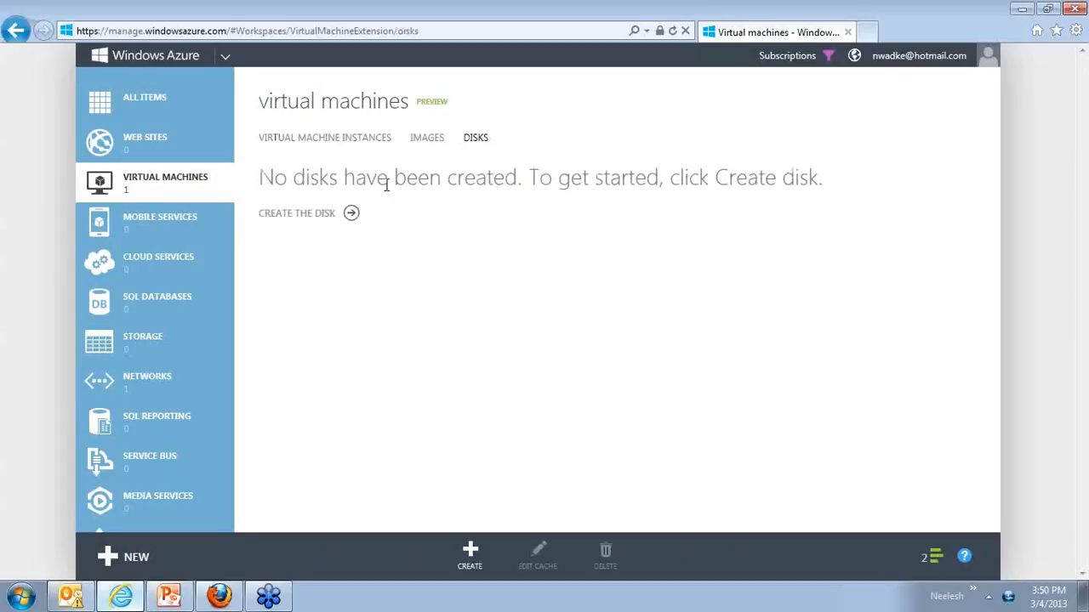
{"action": "left_click", "coordinate": [326, 139]}
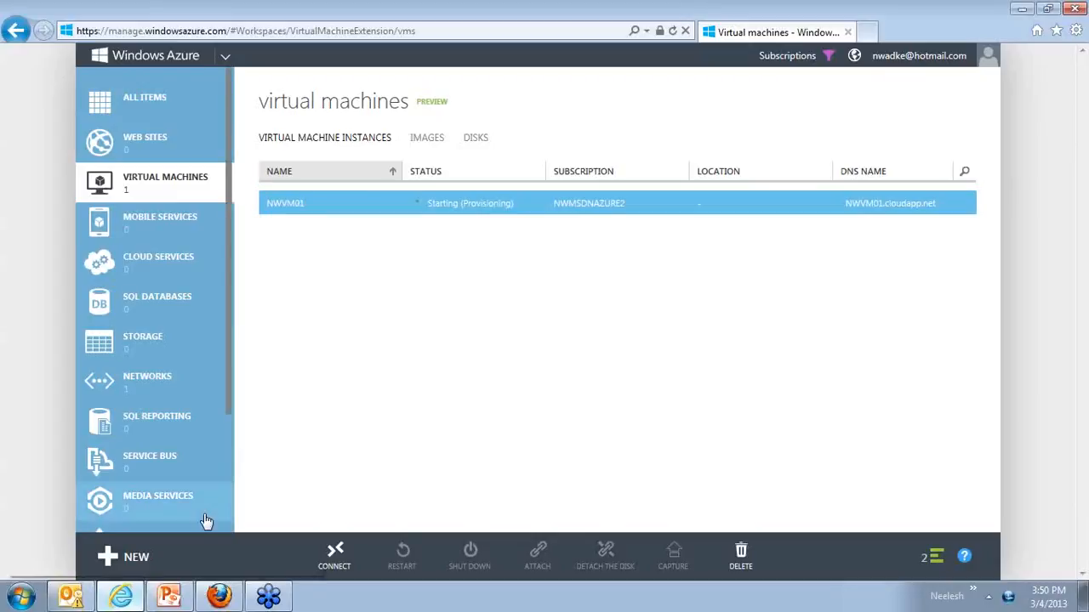
Start another virtual machine from the gallery using the OpenLogic CentOS 6.3 image.
{"action": "left_click", "coordinate": [133, 561]}
{"action": "left_click", "coordinate": [153, 273]}
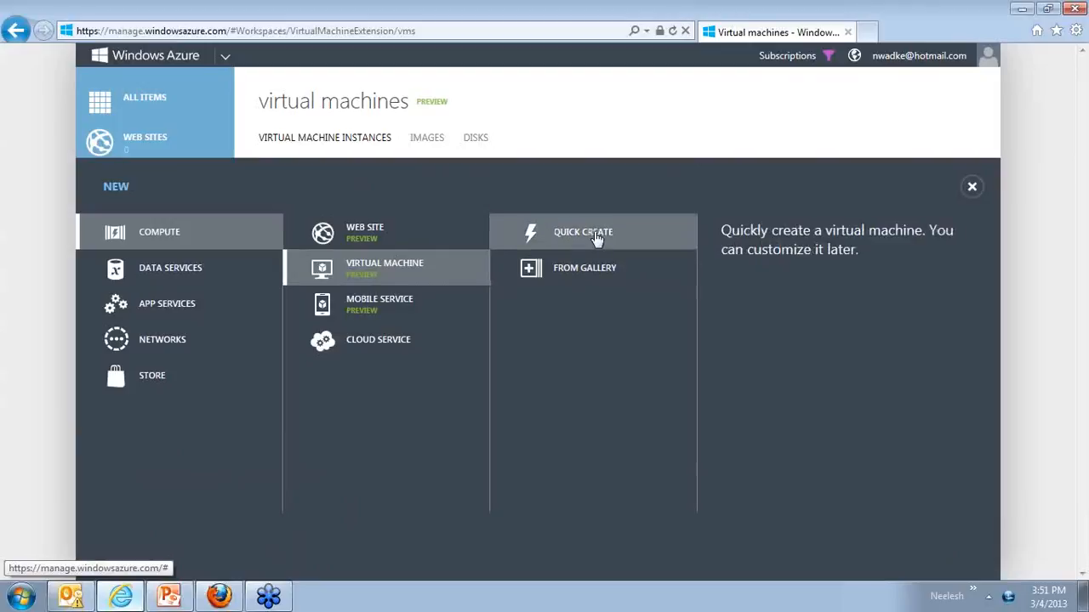
{"action": "left_click", "coordinate": [589, 272]}
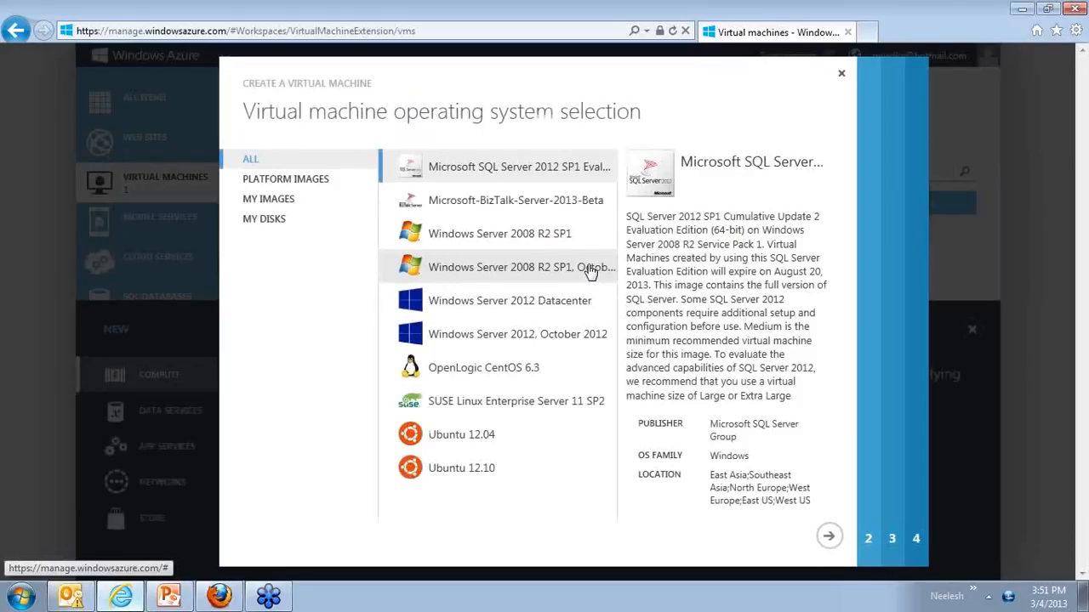
{"action": "left_click", "coordinate": [477, 376]}
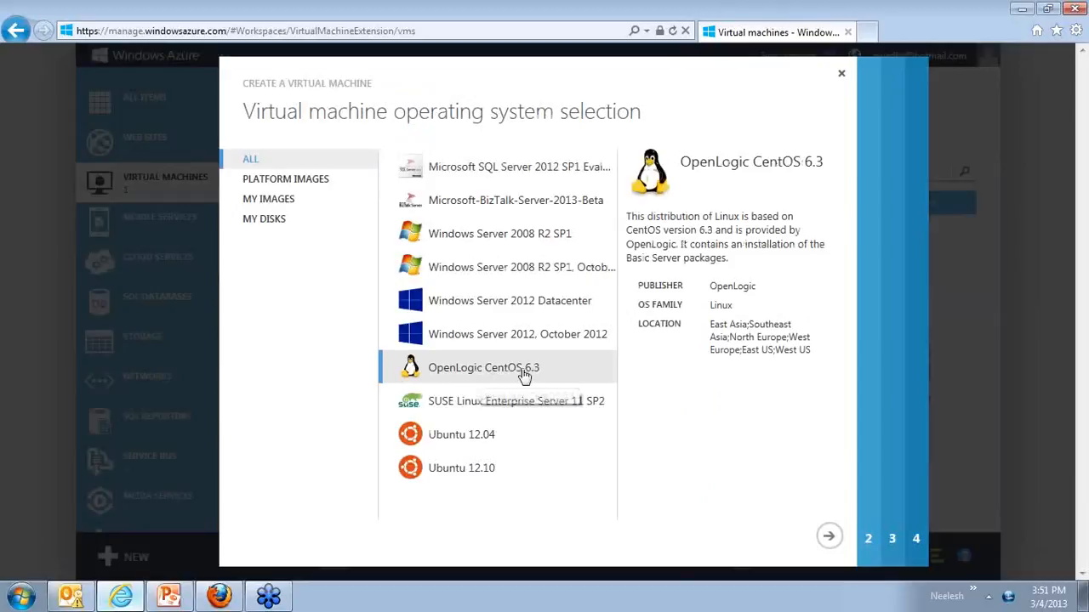
{"action": "left_click", "coordinate": [829, 536]}
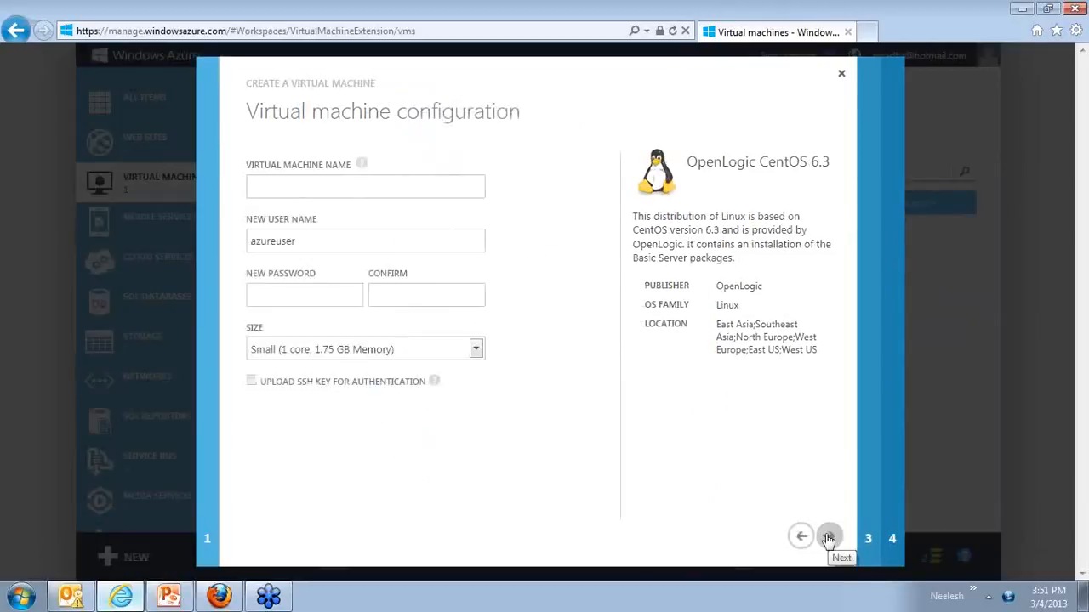
Name the new Linux virtual machine NWVMLIN01.
{"action": "left_click", "coordinate": [370, 185]}
{"action": "type", "text": "NW"}
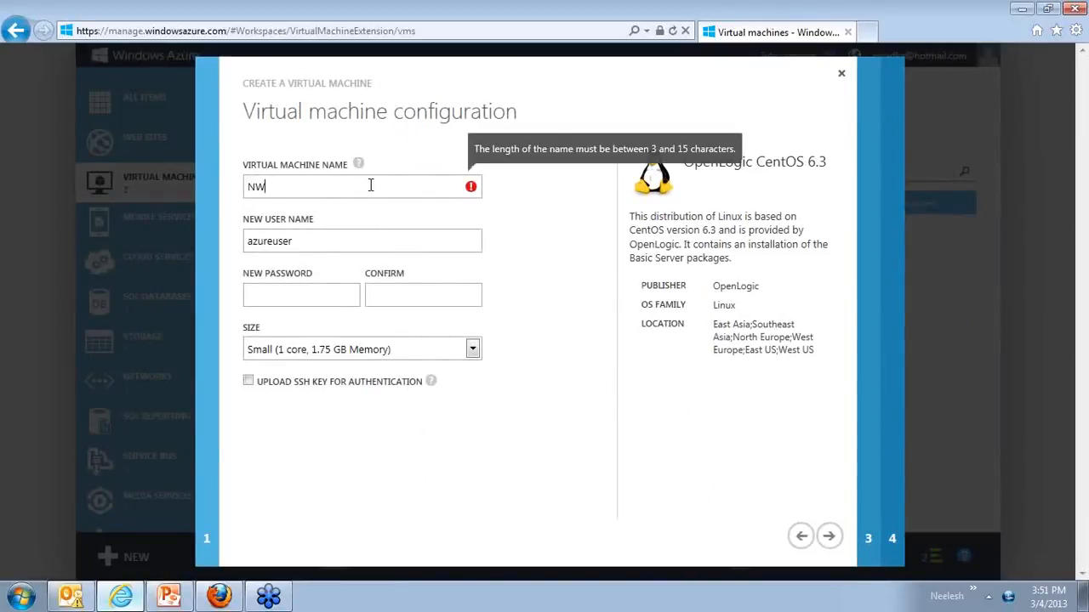
{"action": "type", "text": "VMLIN01"}
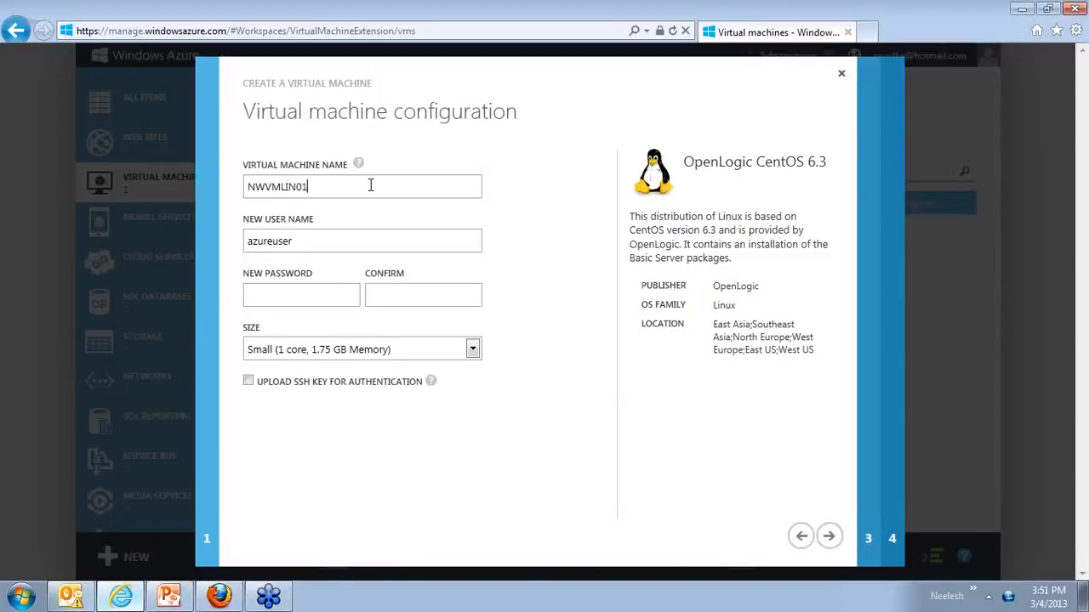
Set the Linux machine's new user name to nnw, and enter and confirm the account password.
{"action": "double_click", "coordinate": [457, 243]}
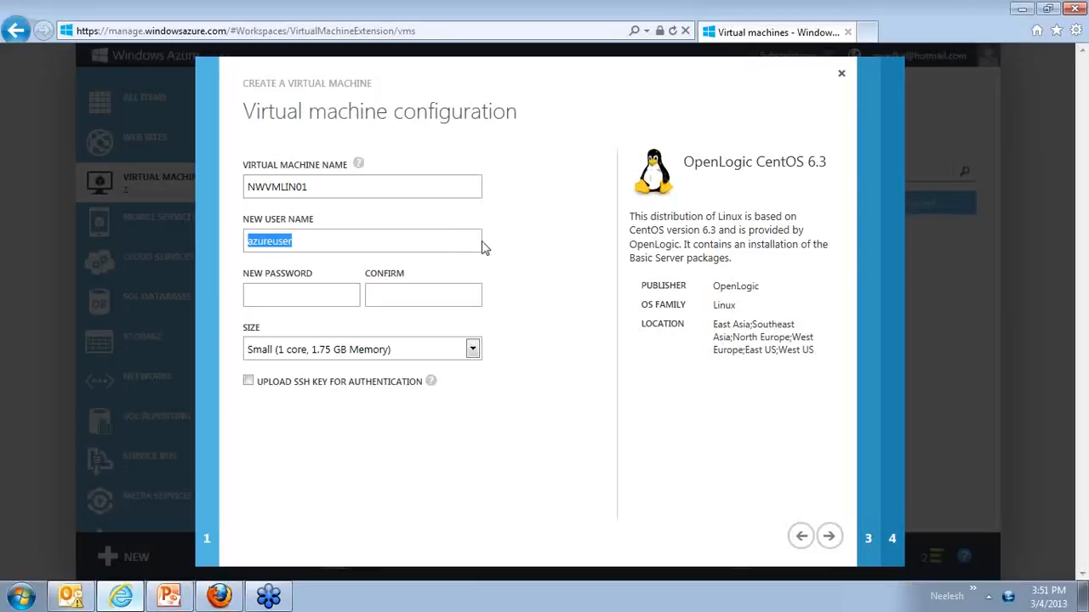
{"action": "type", "text": "nnw"}
{"action": "key", "text": "Tab"}
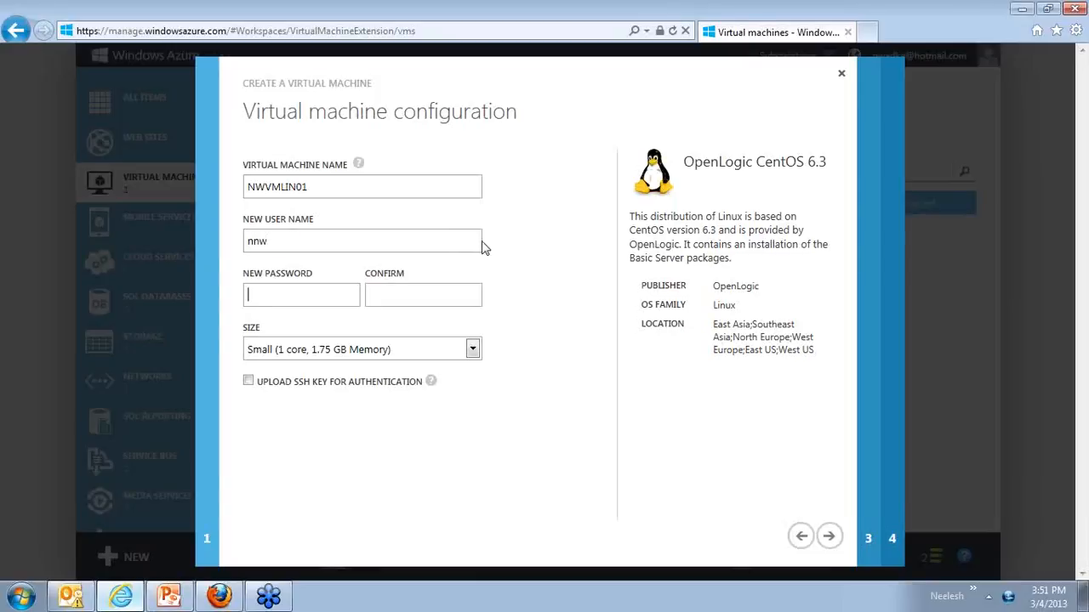
{"action": "type", "text": "••••••••••"}
{"action": "key", "text": "Tab"}
{"action": "type", "text": "••••••••••"}
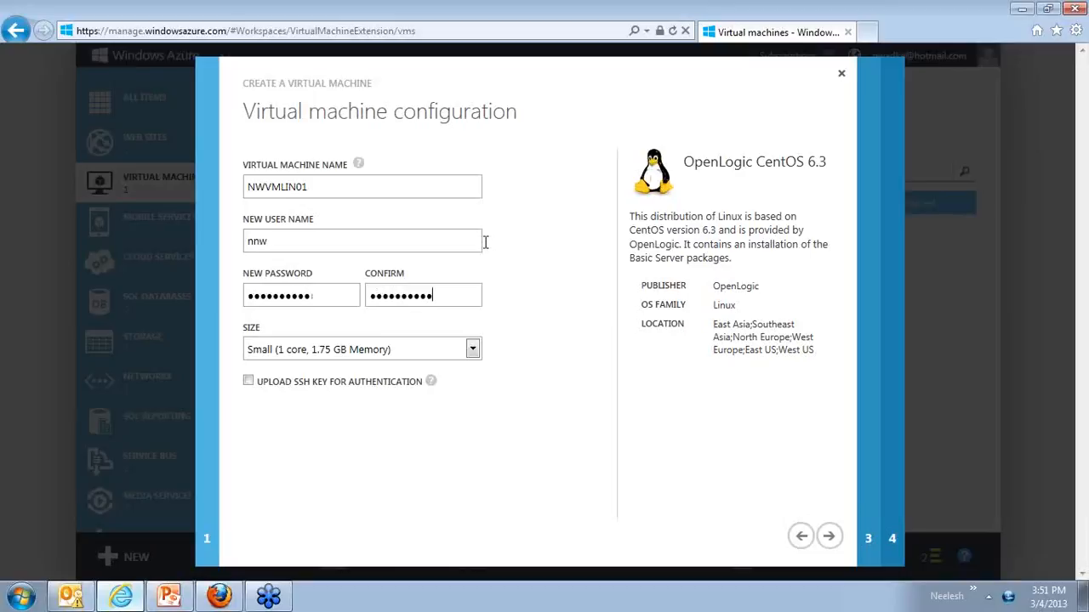
Set the machine size to Extra Small (Shared core, 768 MB Memory) and continue to the virtual machine mode settings.
{"action": "left_click", "coordinate": [384, 350]}
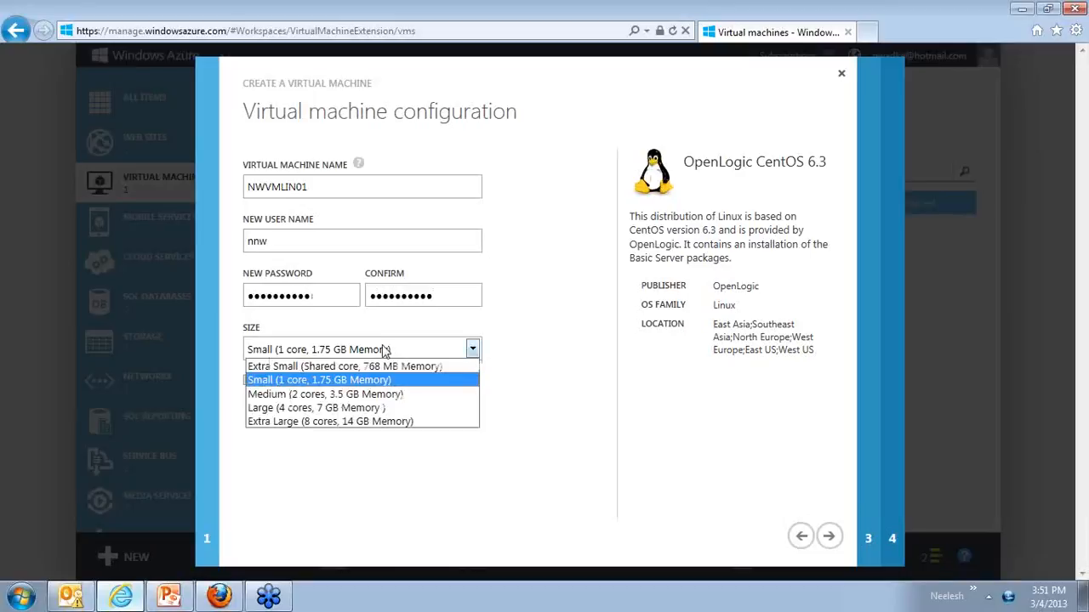
{"action": "left_click", "coordinate": [387, 366]}
{"action": "left_click", "coordinate": [829, 538]}
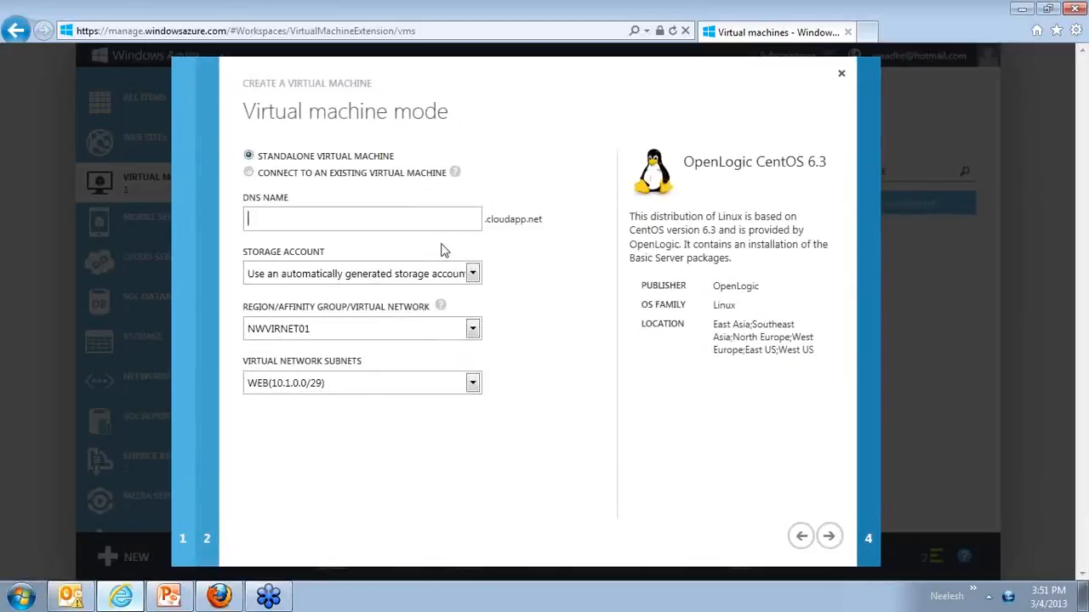
Set the DNS name to NWVMLIN01 under cloudapp.net and keep the automatically generated storage account.
{"action": "type", "text": "NWvMLIN01"}
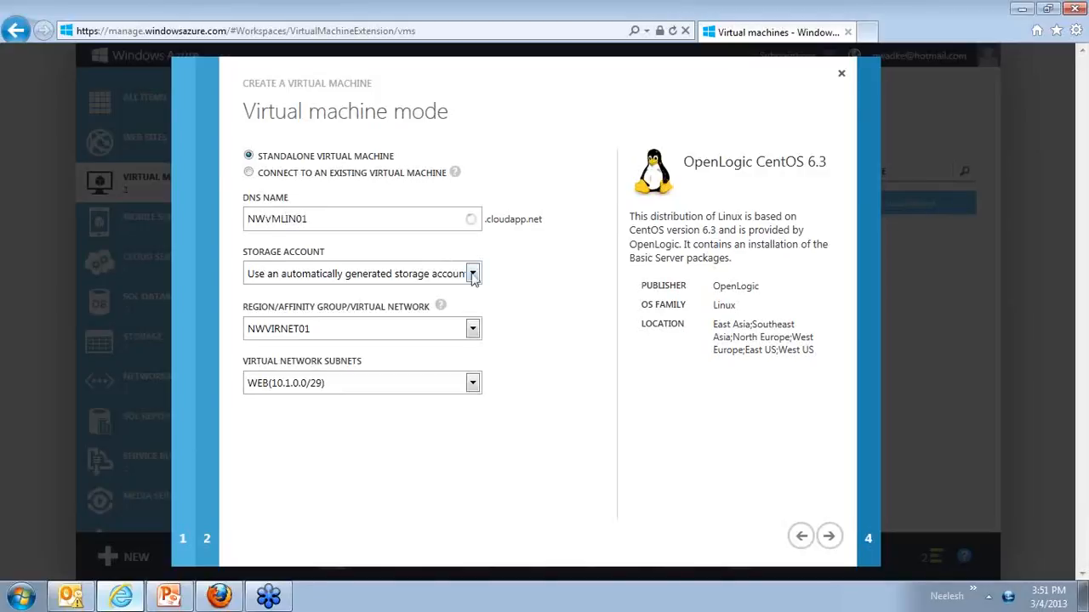
{"action": "left_click", "coordinate": [472, 274]}
{"action": "left_click", "coordinate": [472, 280]}
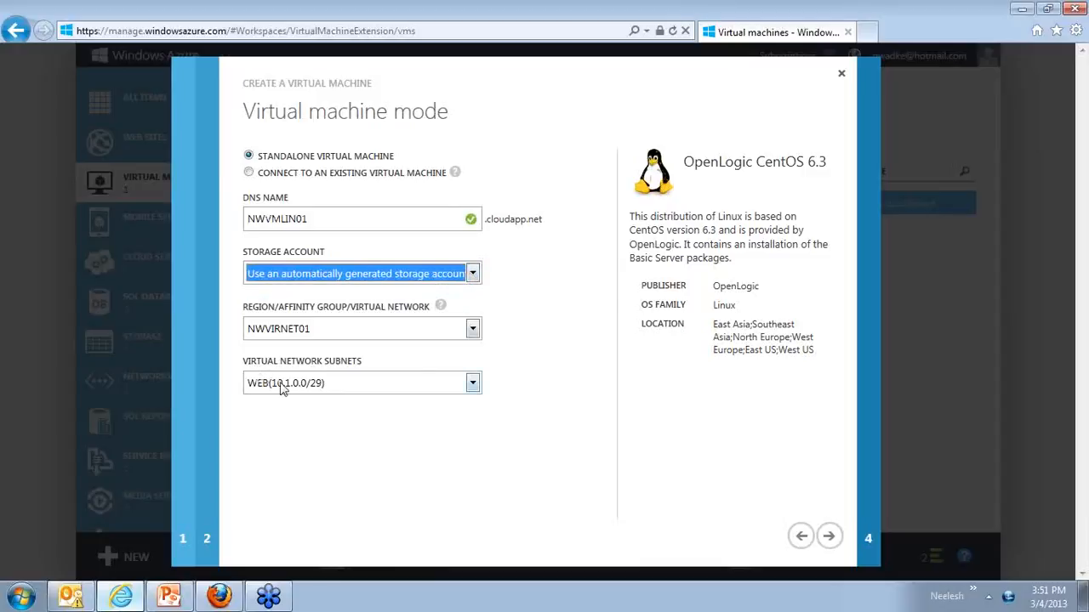
Keep the NWVIRNET01 virtual network and the WEB(10.1.0.0/29) subnet, and continue to the virtual machine options.
{"action": "left_click", "coordinate": [377, 389]}
{"action": "left_click", "coordinate": [377, 389]}
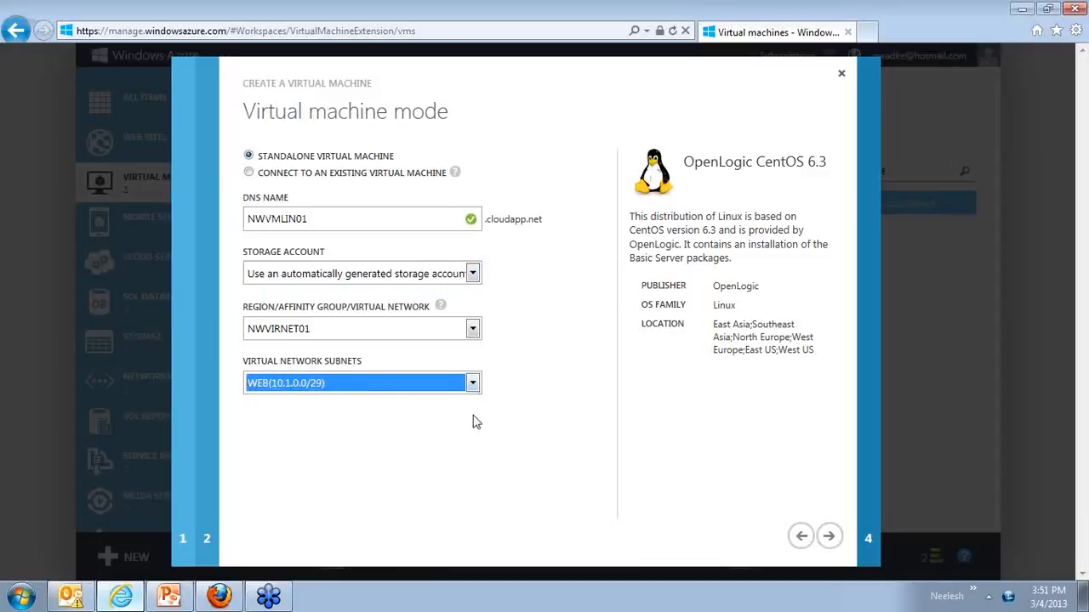
{"action": "left_click", "coordinate": [451, 332]}
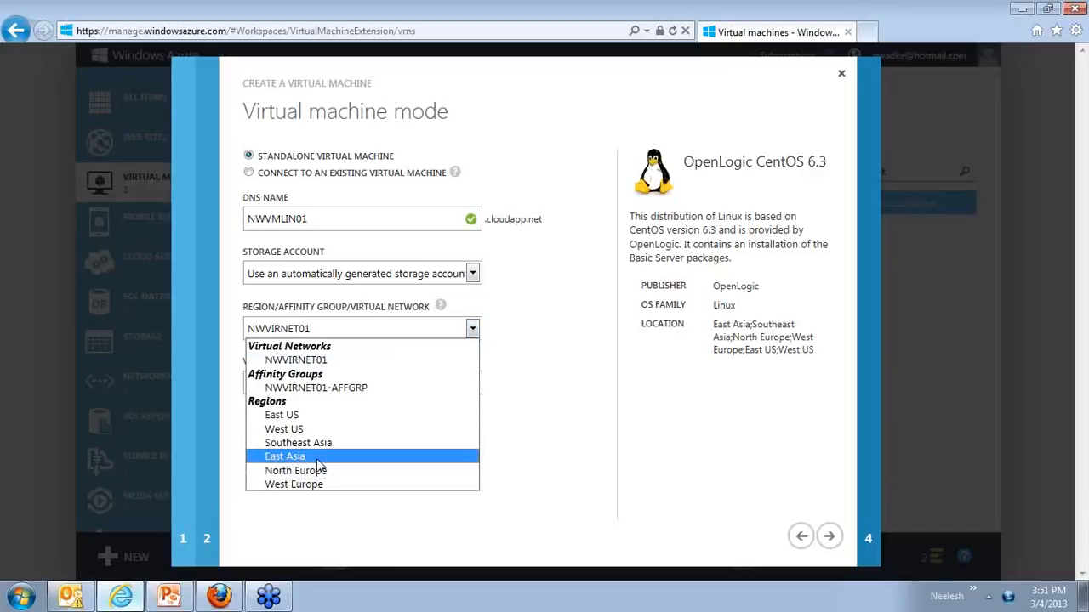
{"action": "left_click", "coordinate": [550, 364]}
{"action": "left_click", "coordinate": [831, 538]}
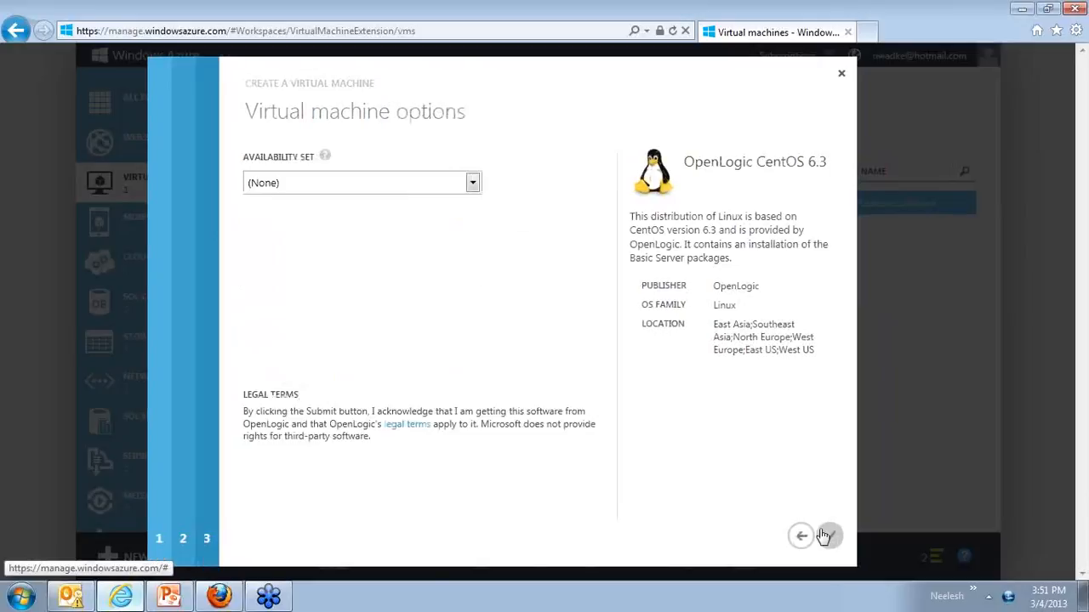
Create an availability set named NWAVA02 for the Linux machine and submit the machine for creation.
{"action": "left_click", "coordinate": [361, 182]}
{"action": "left_click", "coordinate": [307, 213]}
{"action": "left_click", "coordinate": [313, 236]}
{"action": "type", "text": "NW"}
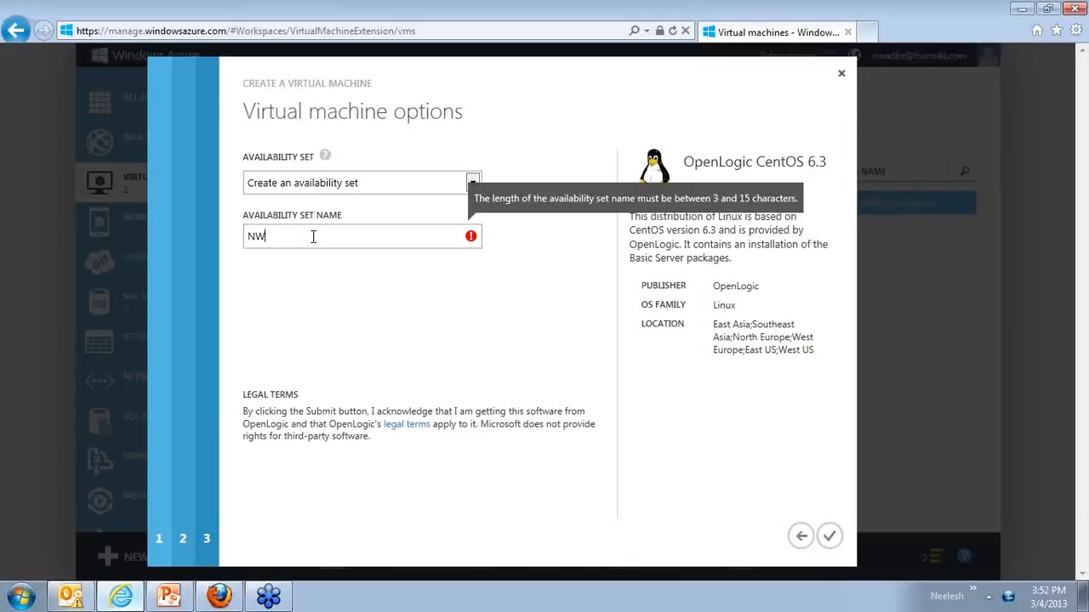
{"action": "type", "text": "AVA"}
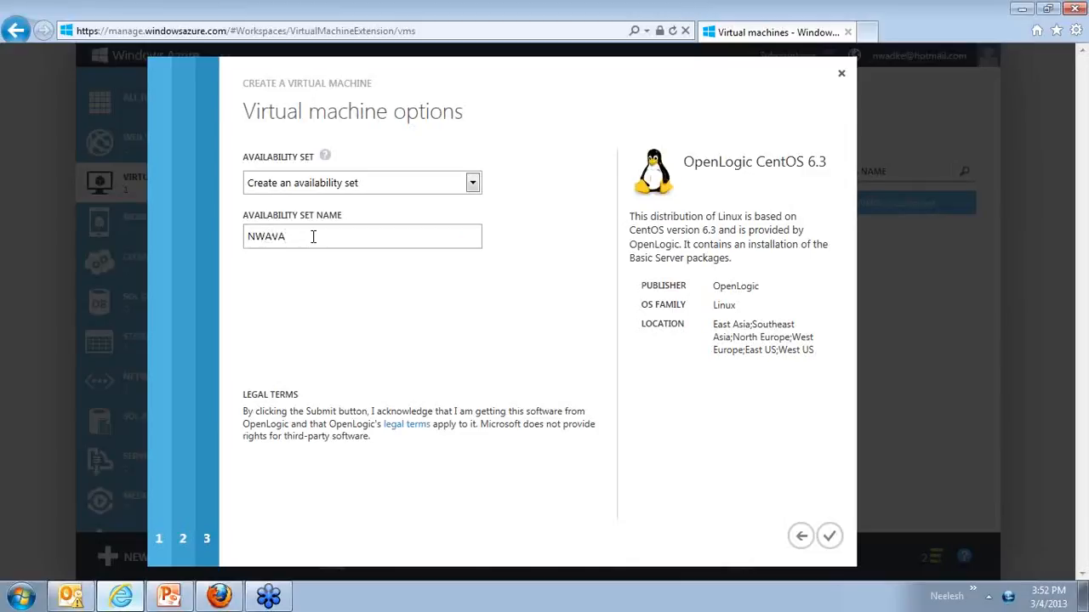
{"action": "type", "text": "02"}
{"action": "left_click", "coordinate": [830, 537]}
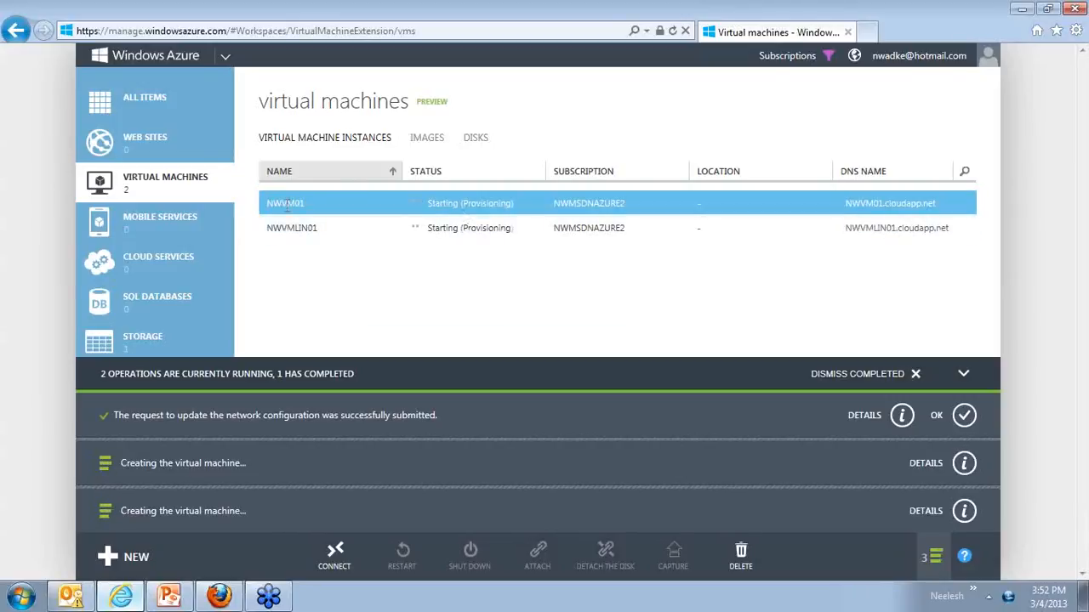
Dismiss the completed operation's notification and check the entries of NWVM01 and NWVMLIN01 in the instances list.
{"action": "left_click", "coordinate": [916, 375]}
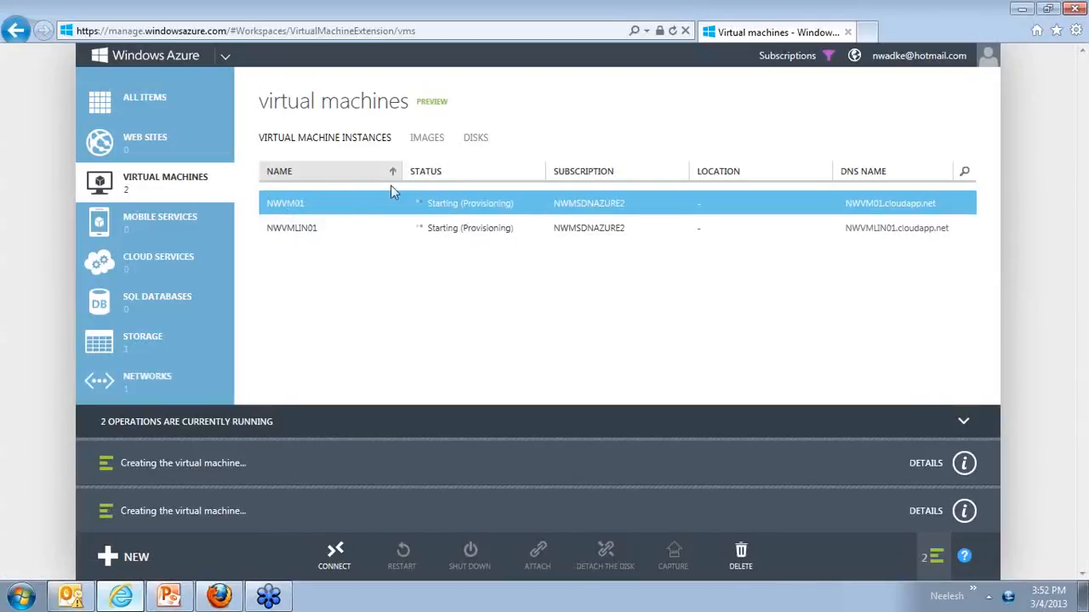
{"action": "left_click", "coordinate": [272, 204]}
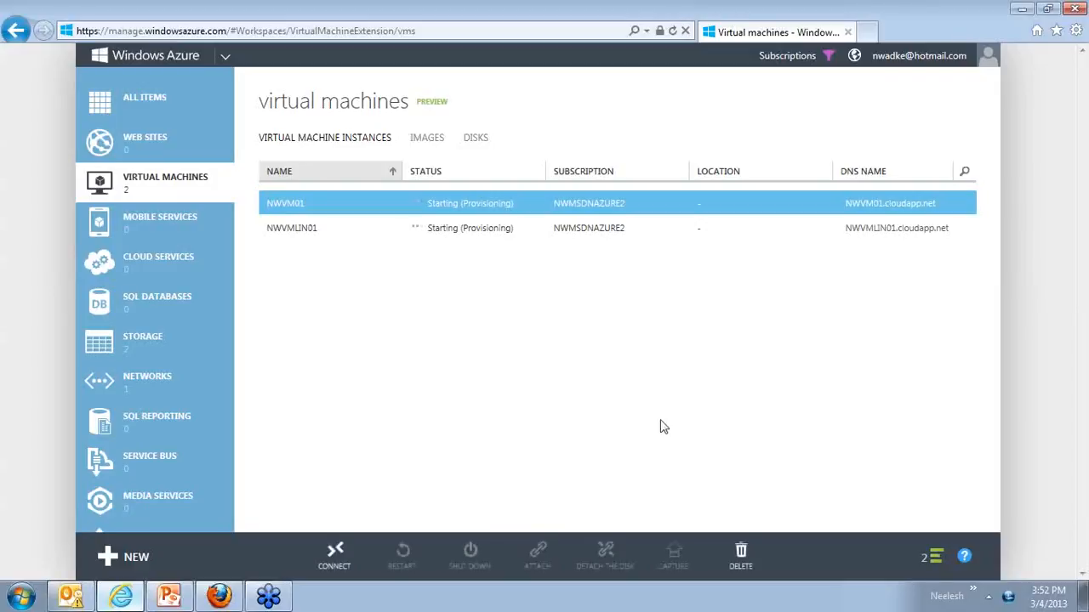
{"action": "left_click", "coordinate": [300, 228]}
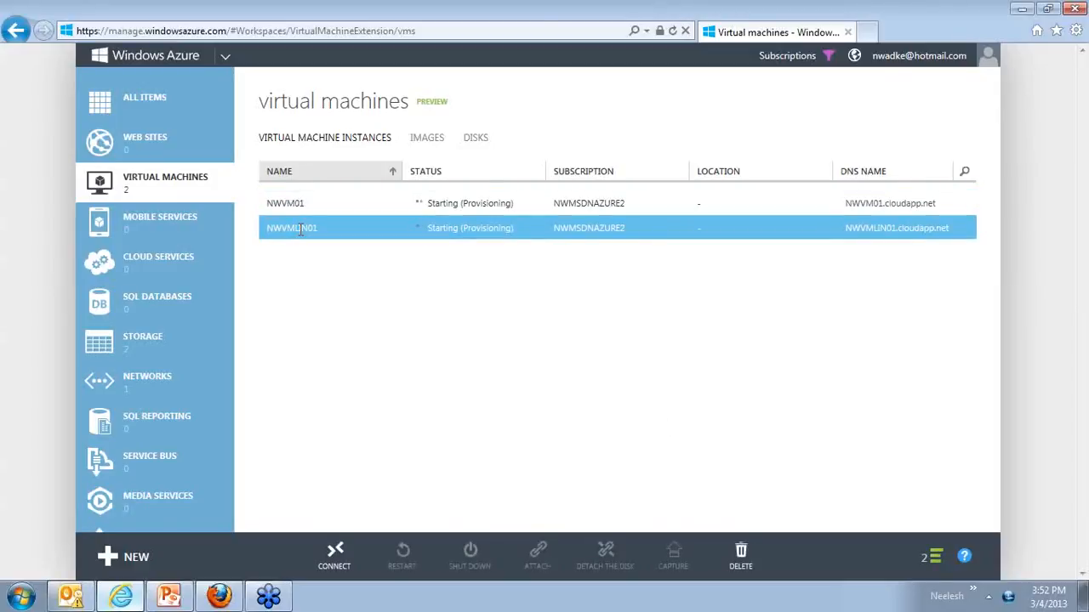
{"action": "left_click", "coordinate": [291, 203]}
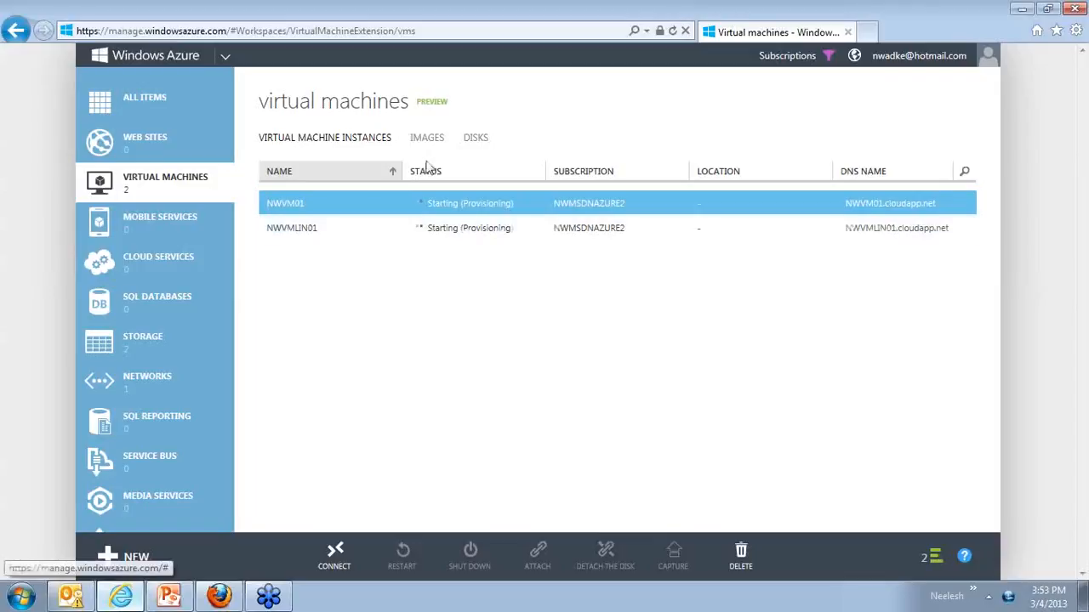
Check the virtual machine images list, and examine the NWVM01 disk's name, attached machine and operating system in the disks list.
{"action": "left_click", "coordinate": [476, 145]}
{"action": "left_click", "coordinate": [425, 145]}
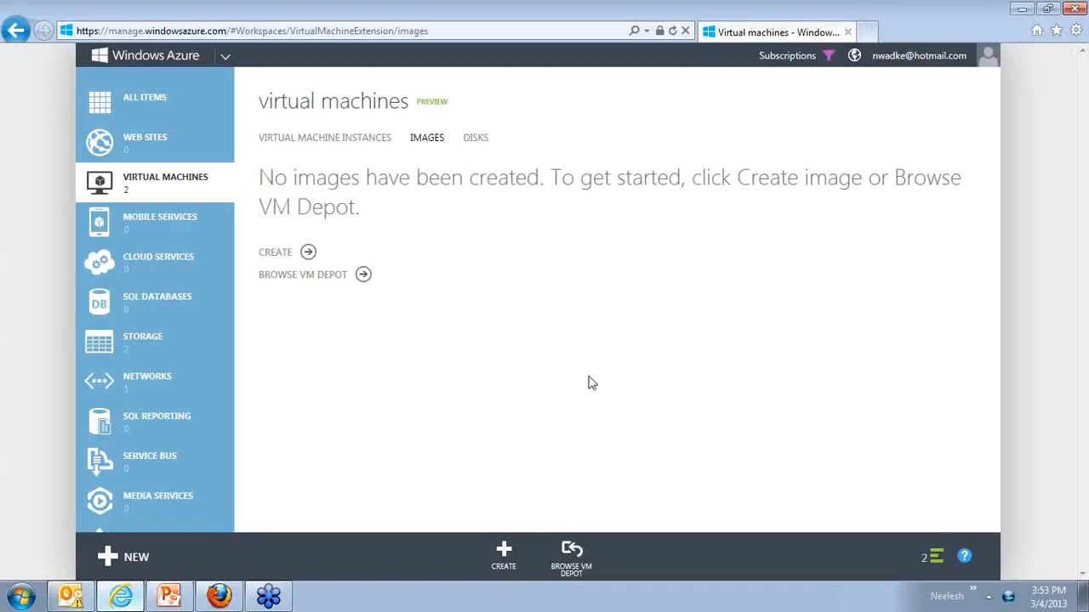
{"action": "left_click", "coordinate": [478, 141]}
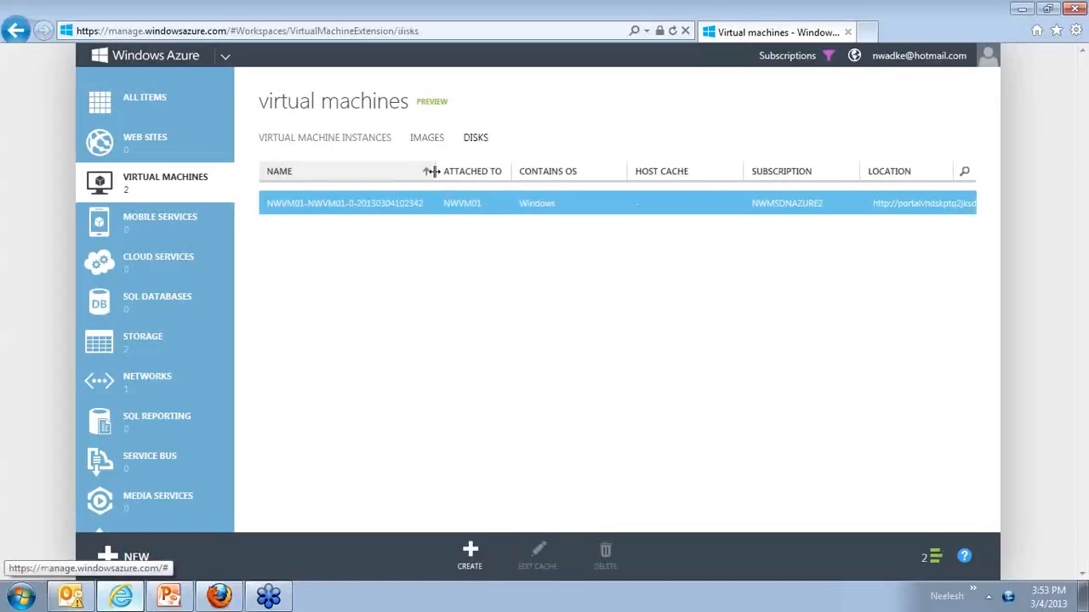
{"action": "left_click_drag", "start_coordinate": [436, 170], "coordinate": [461, 171]}
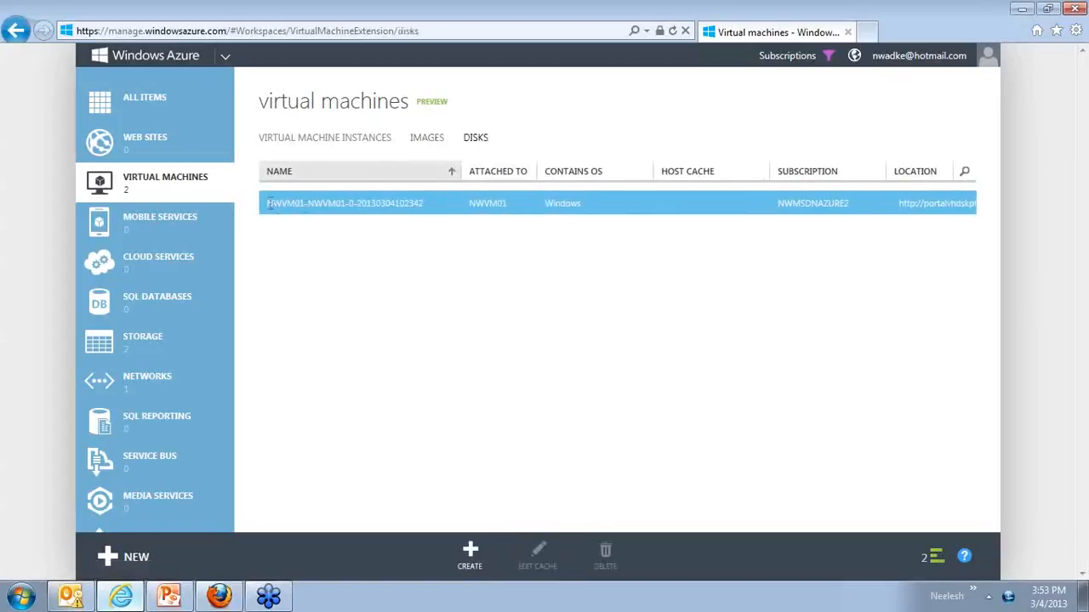
{"action": "left_click_drag", "start_coordinate": [269, 204], "coordinate": [405, 203]}
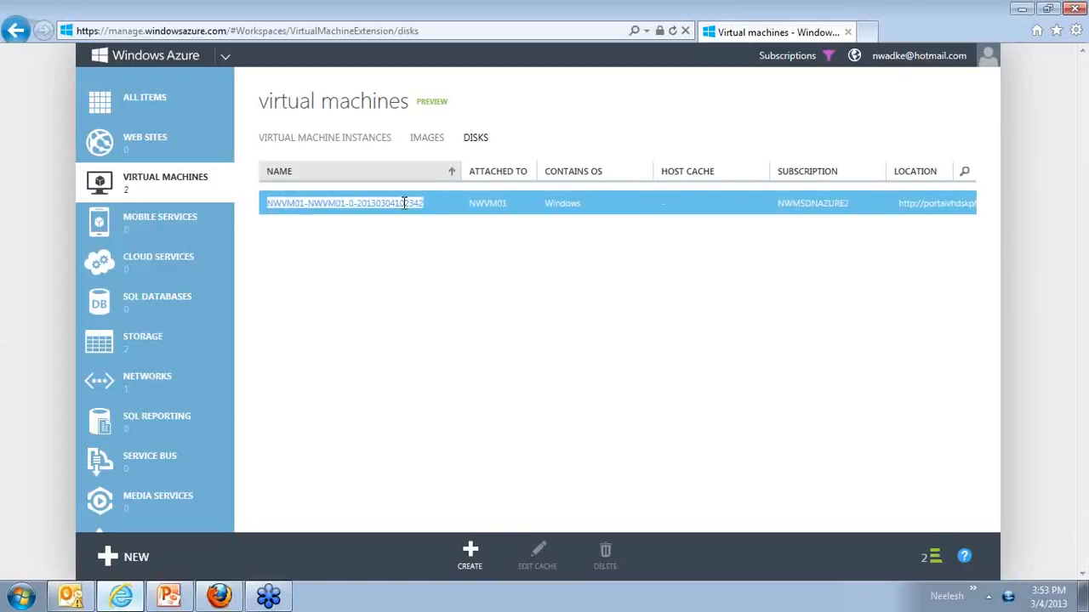
{"action": "left_click_drag", "start_coordinate": [471, 204], "coordinate": [594, 204]}
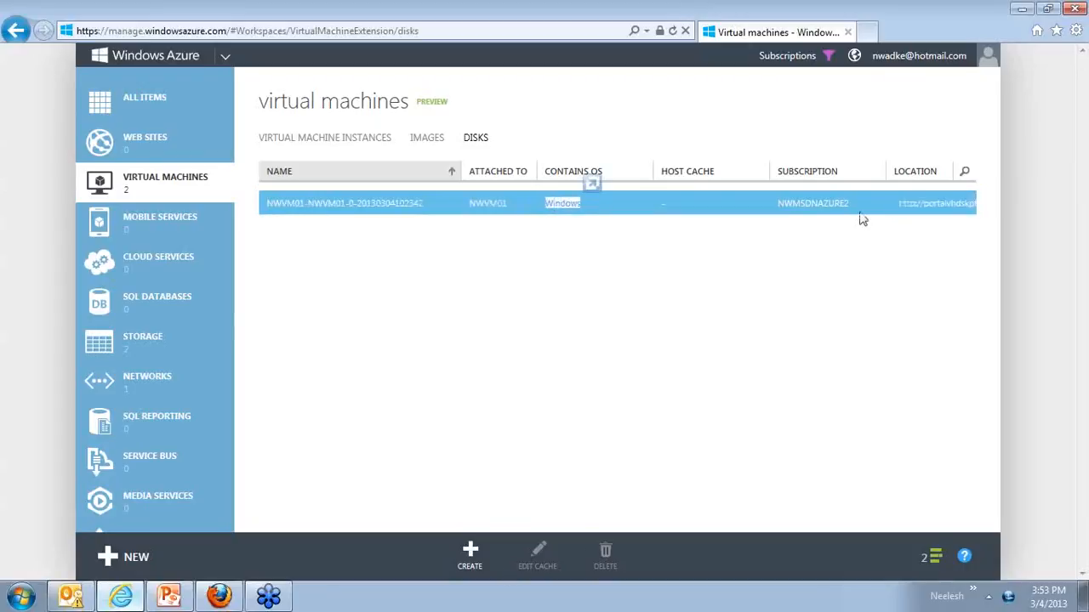
Examine the storage location URL of the NWVM01 disk in the disks list, and clear the text selection.
{"action": "mouse_move", "coordinate": [911, 202]}
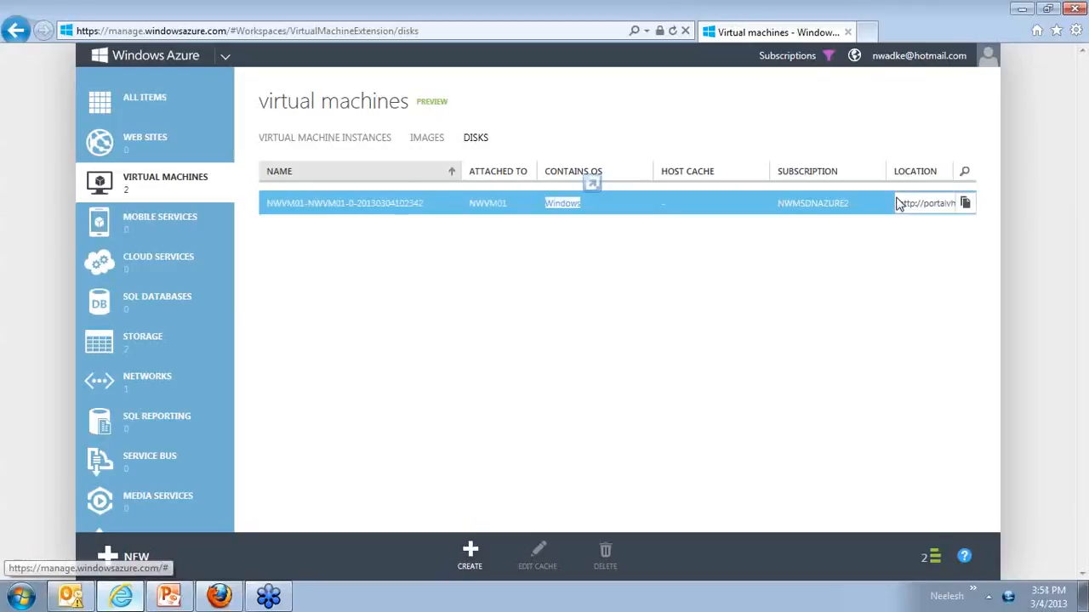
{"action": "left_click_drag", "start_coordinate": [900, 202], "coordinate": [1001, 202]}
{"action": "key", "text": "ctrl+a"}
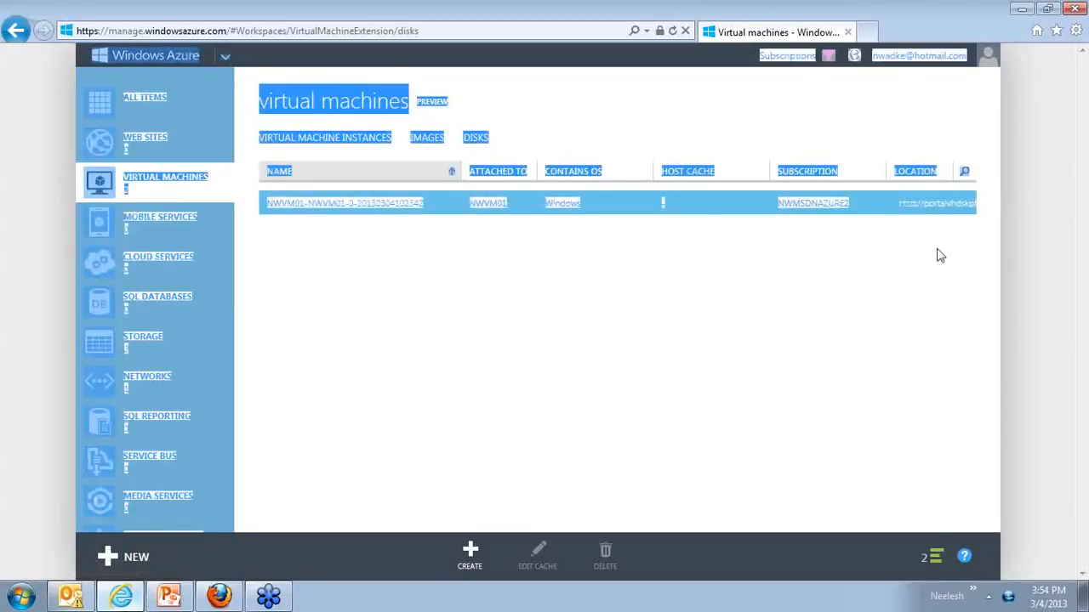
{"action": "left_click", "coordinate": [911, 269]}
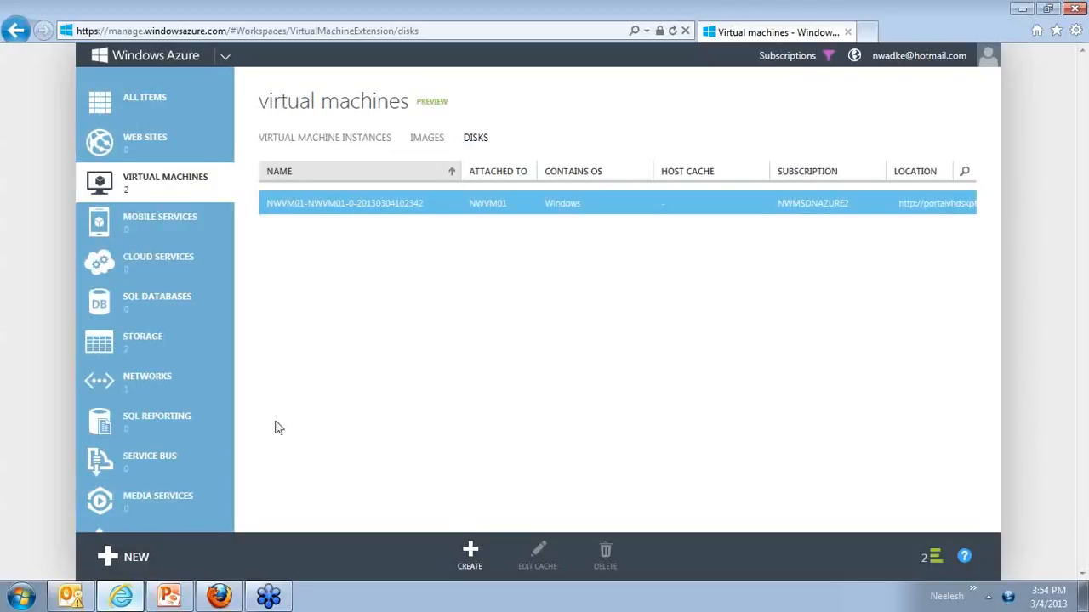
Switch to the PowerPoint presentation and start the slide show from slide 10, "Virtual Machine building blocks".
{"action": "left_click", "coordinate": [175, 597]}
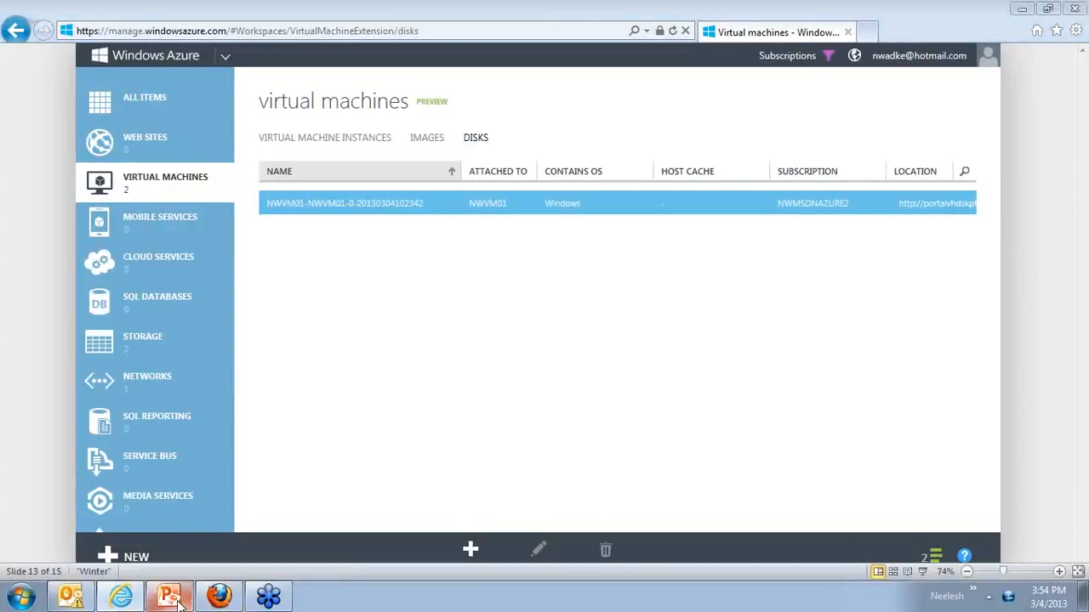
{"action": "scroll", "coordinate": [77, 297], "scroll_direction": "up", "scroll_amount": 2}
{"action": "left_click", "coordinate": [77, 298]}
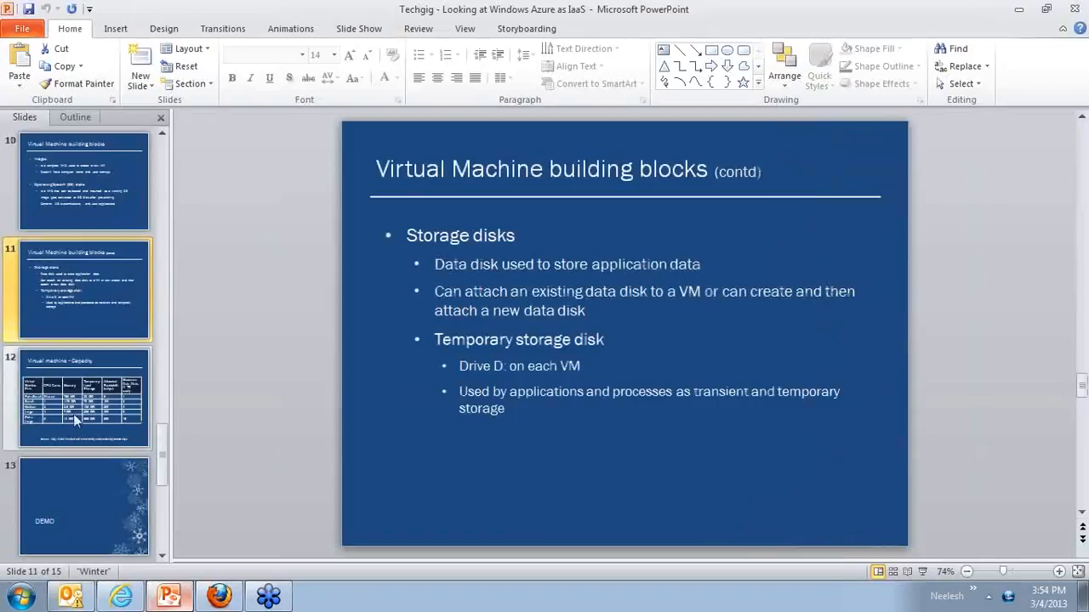
{"action": "left_click", "coordinate": [76, 195]}
{"action": "key", "text": "ctrl+F5"}
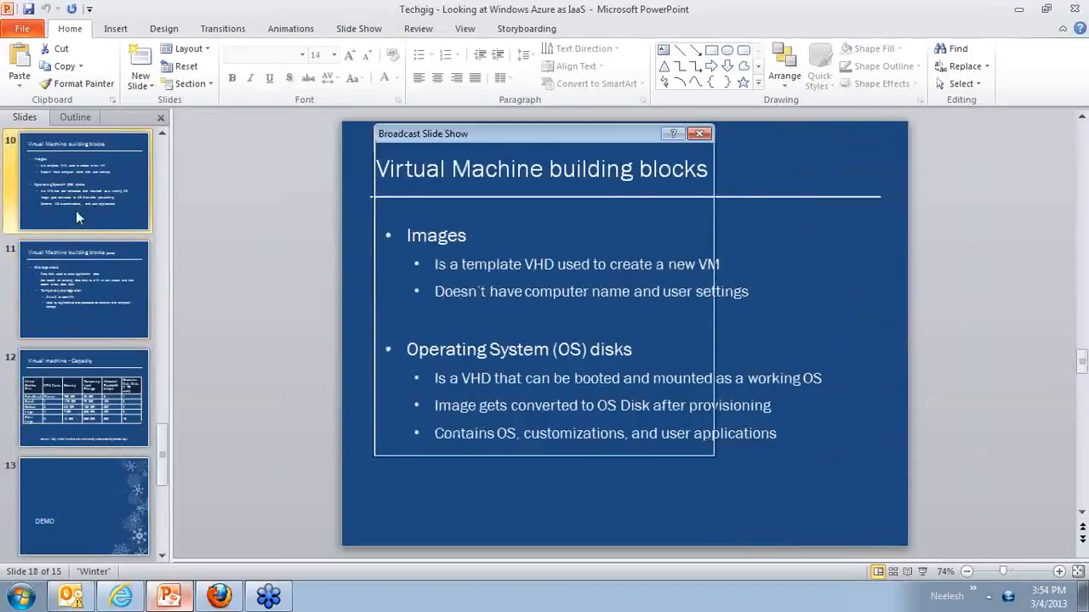
{"action": "key", "text": "Escape"}
{"action": "key", "text": "shift+F5"}
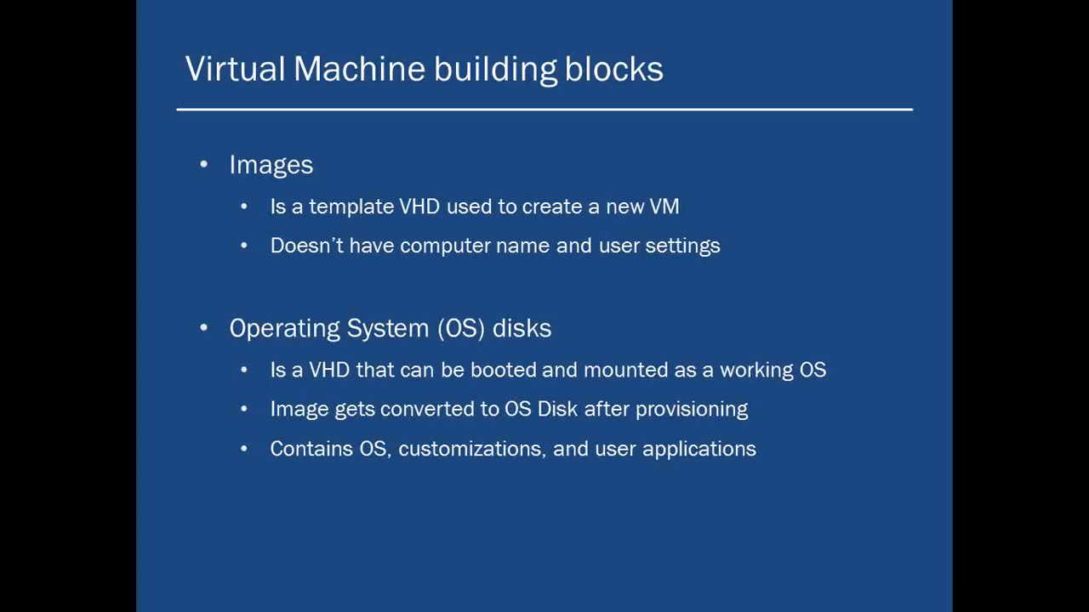